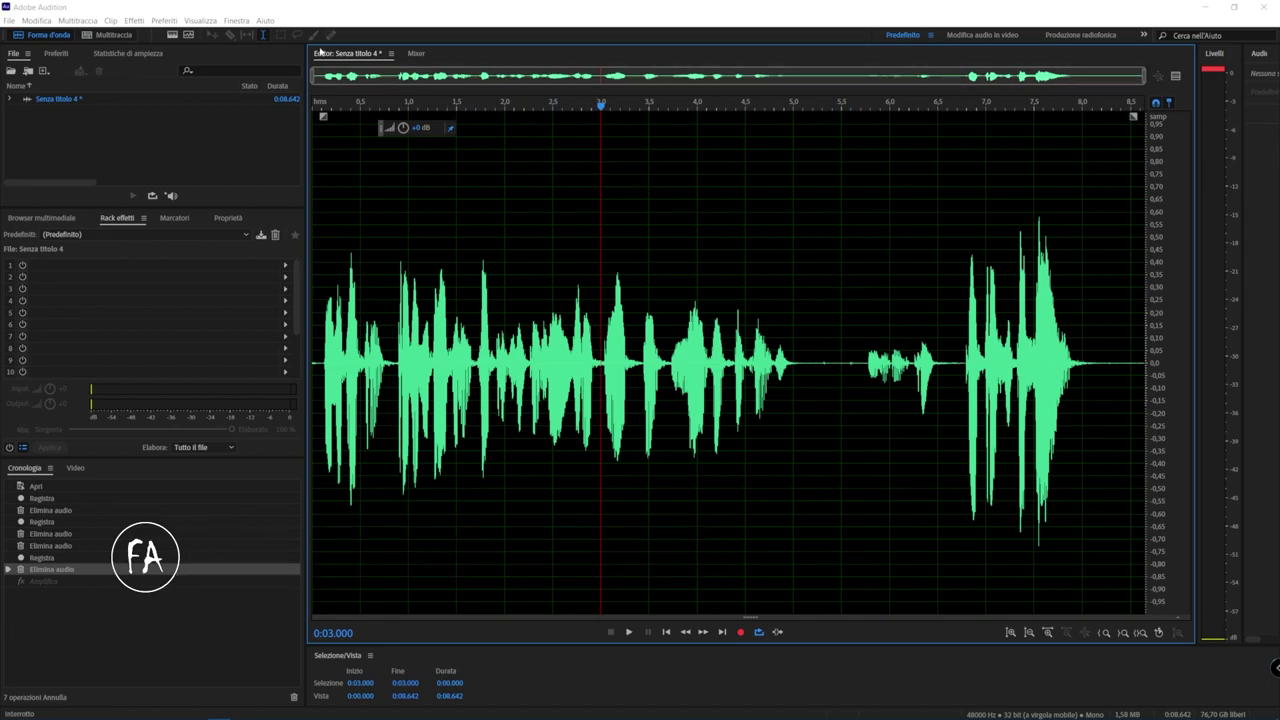
{"action": "left_click", "coordinate": [137, 21]}
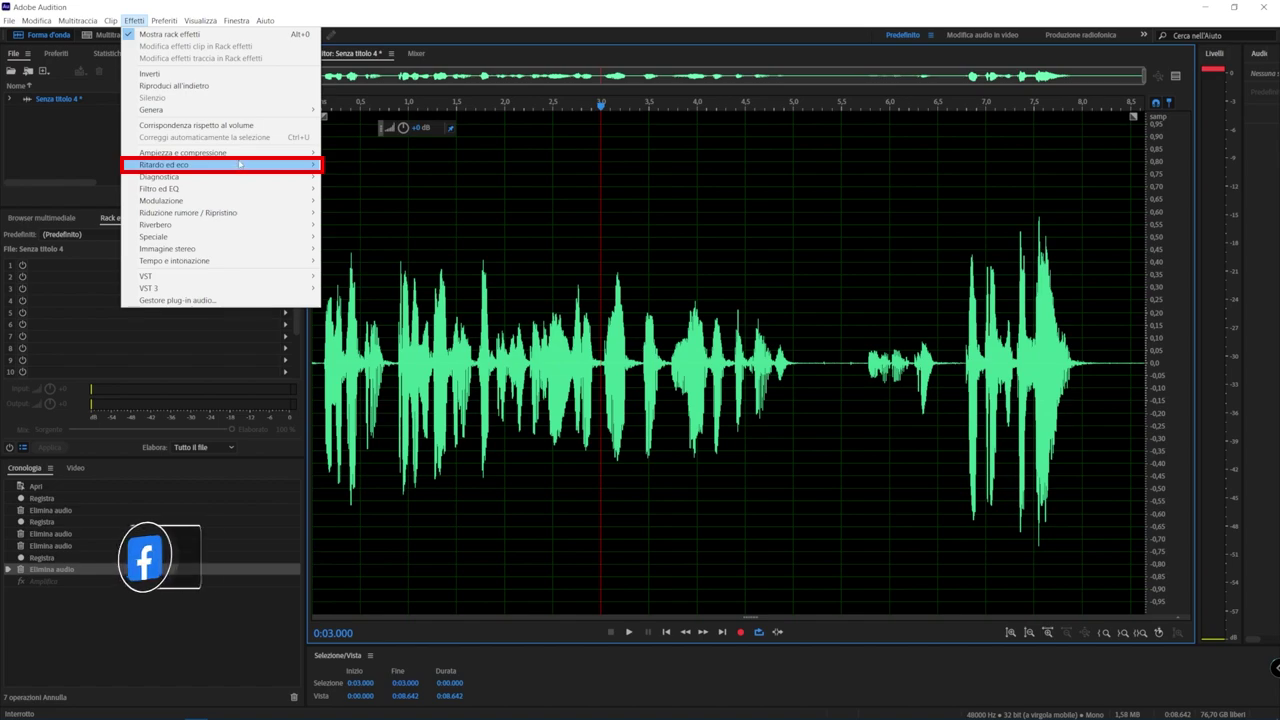
{"action": "mouse_move", "coordinate": [290, 165]}
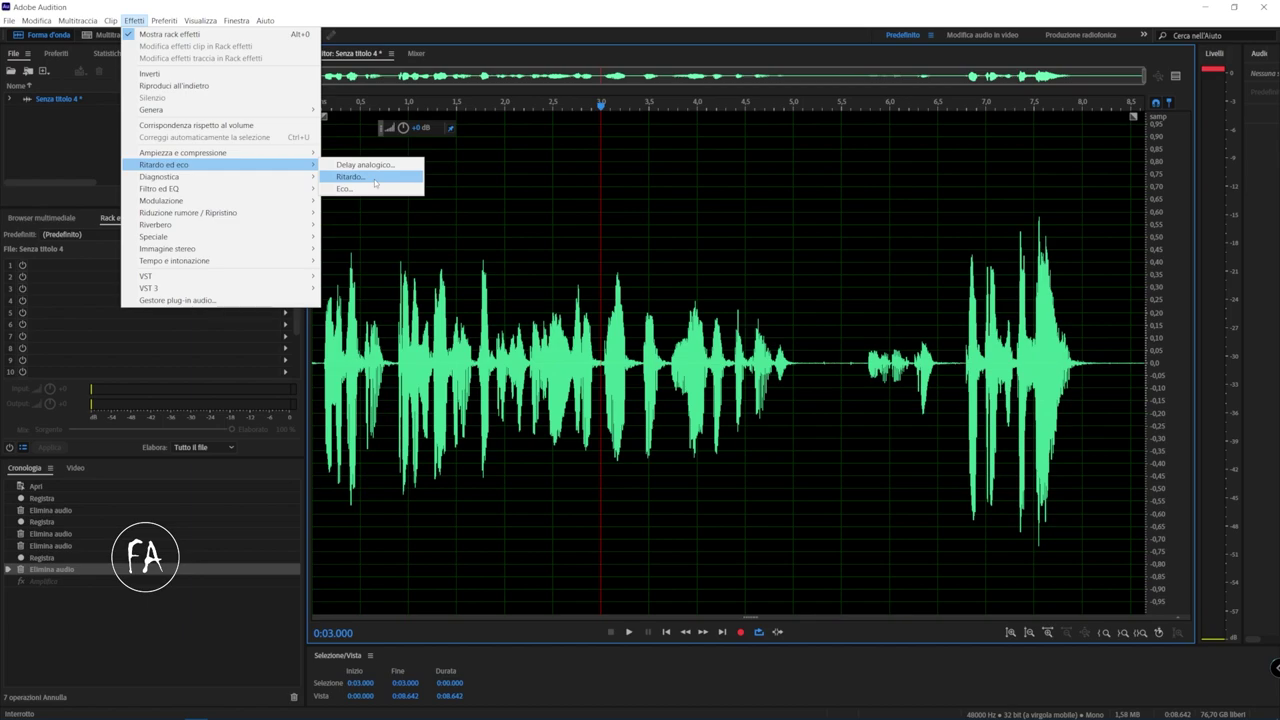
{"action": "left_click", "coordinate": [748, 354]}
Select the audio from 4.500 to about 5.664 seconds and play back part of it.
{"action": "left_click_drag", "start_coordinate": [745, 355], "coordinate": [857, 357]}
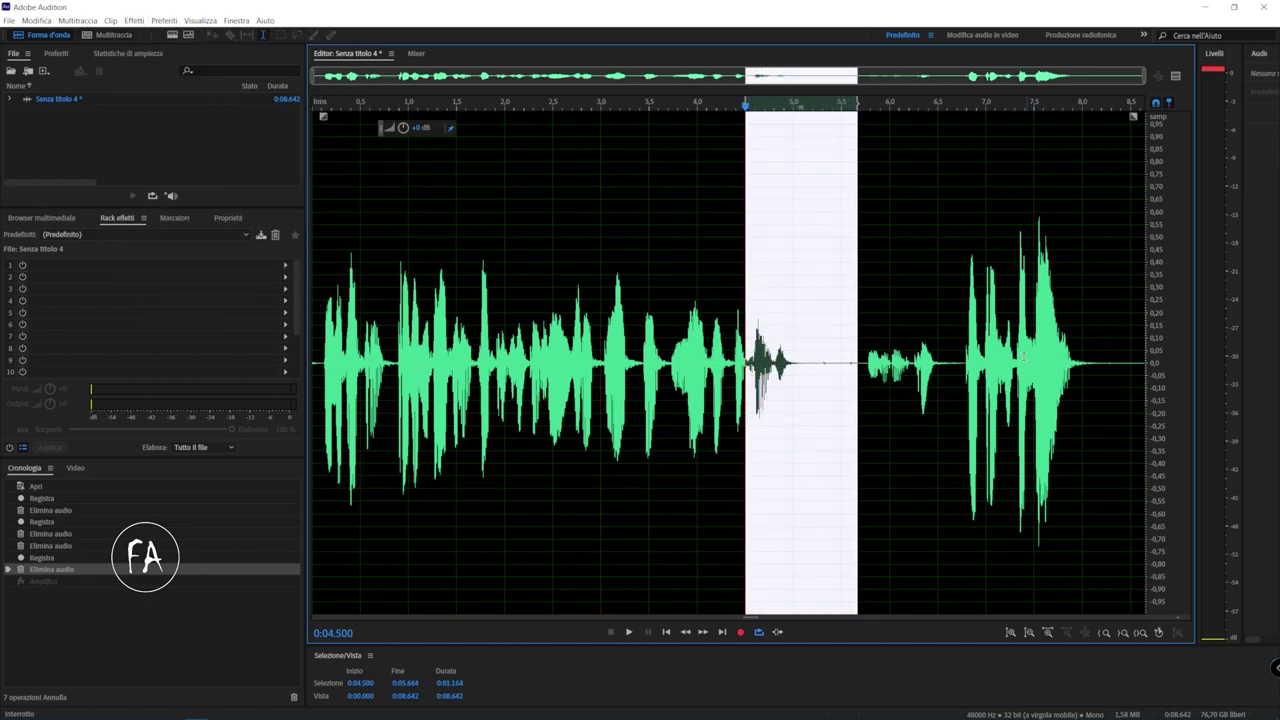
{"action": "key", "text": "space"}
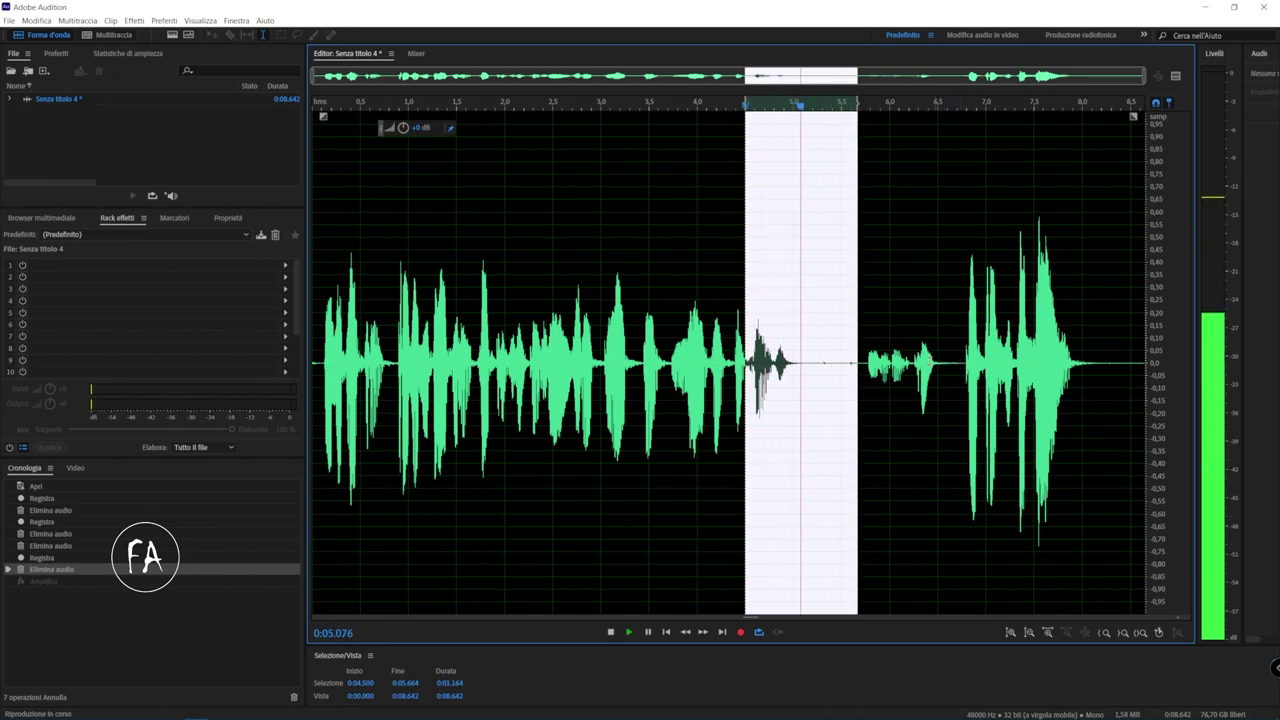
{"action": "key", "text": "space"}
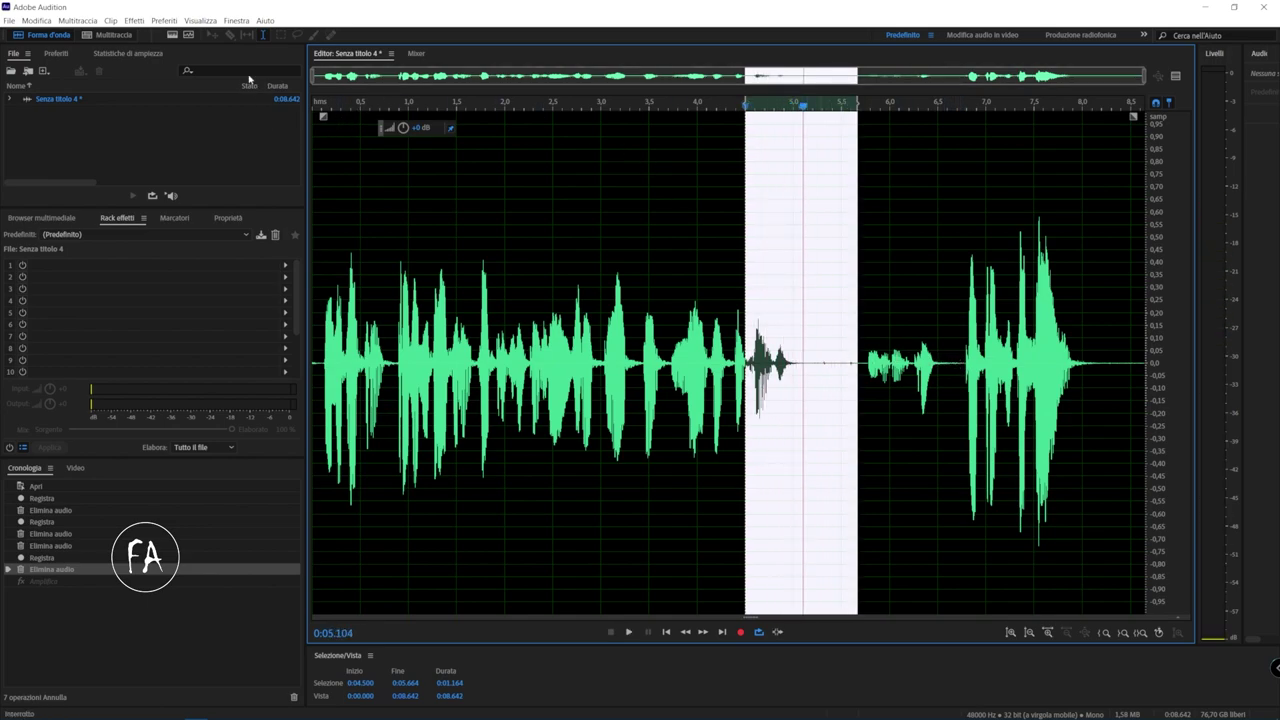
Open the Delay analogico effect for the selected audio and choose the Eco nel canyon preset.
{"action": "left_click", "coordinate": [140, 22]}
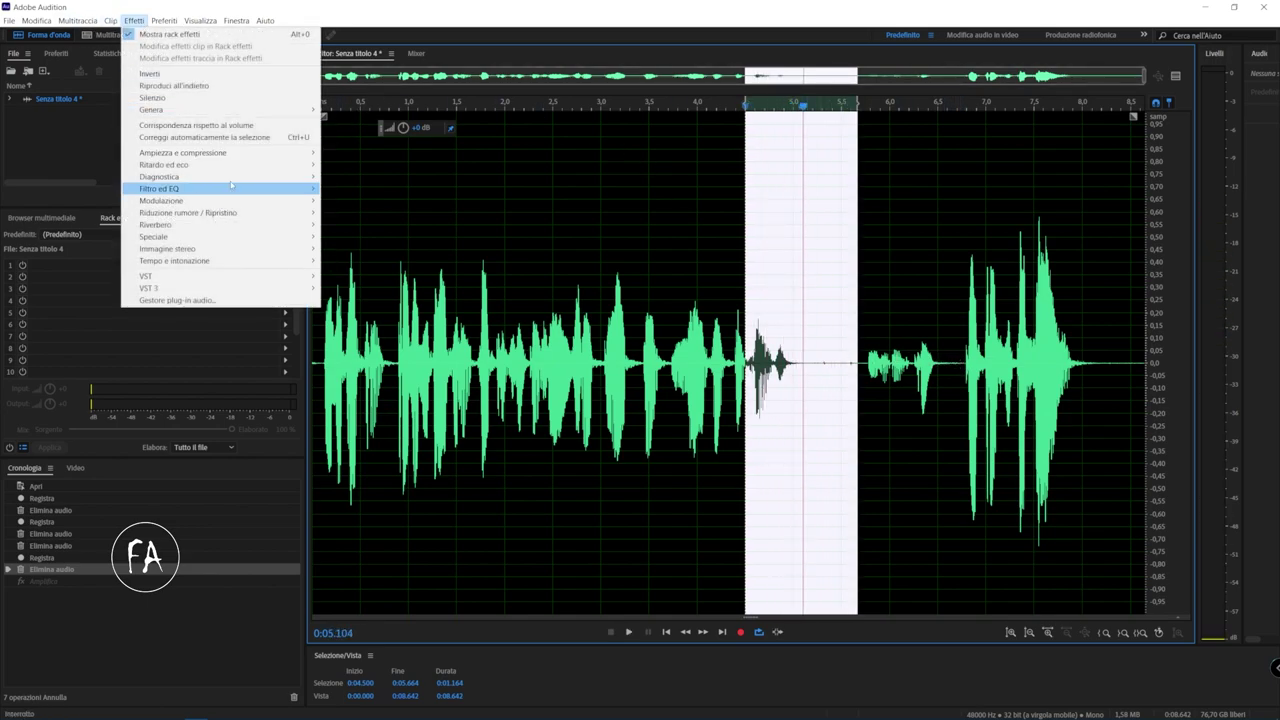
{"action": "mouse_move", "coordinate": [170, 164]}
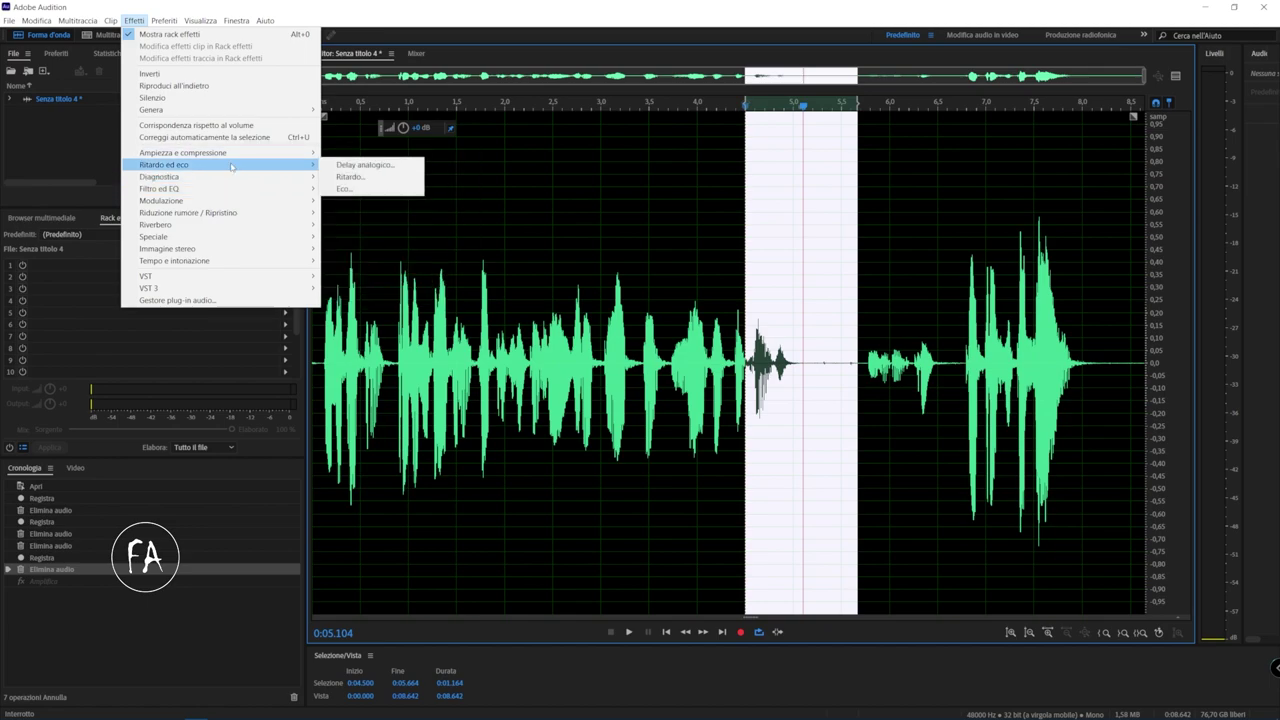
{"action": "left_click", "coordinate": [391, 171]}
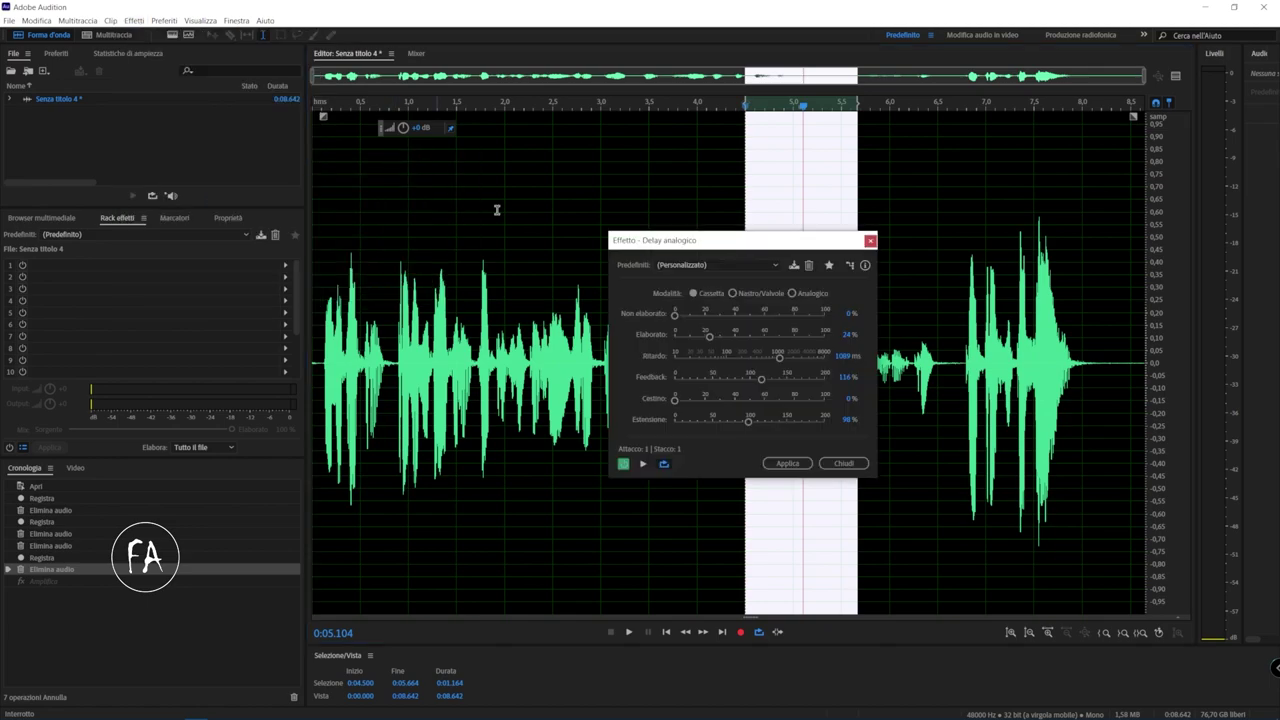
{"action": "left_click_drag", "start_coordinate": [711, 237], "coordinate": [481, 109]}
{"action": "left_click", "coordinate": [470, 131]}
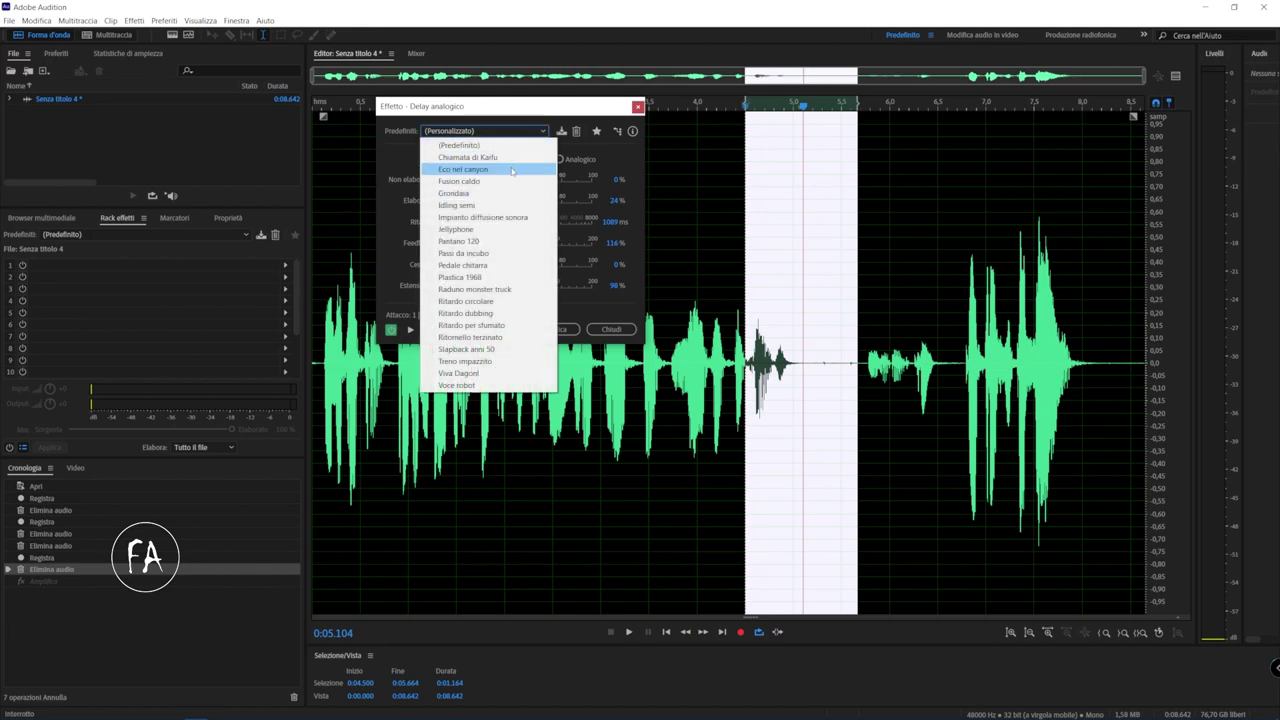
{"action": "left_click", "coordinate": [514, 170]}
{"action": "left_click", "coordinate": [490, 134]}
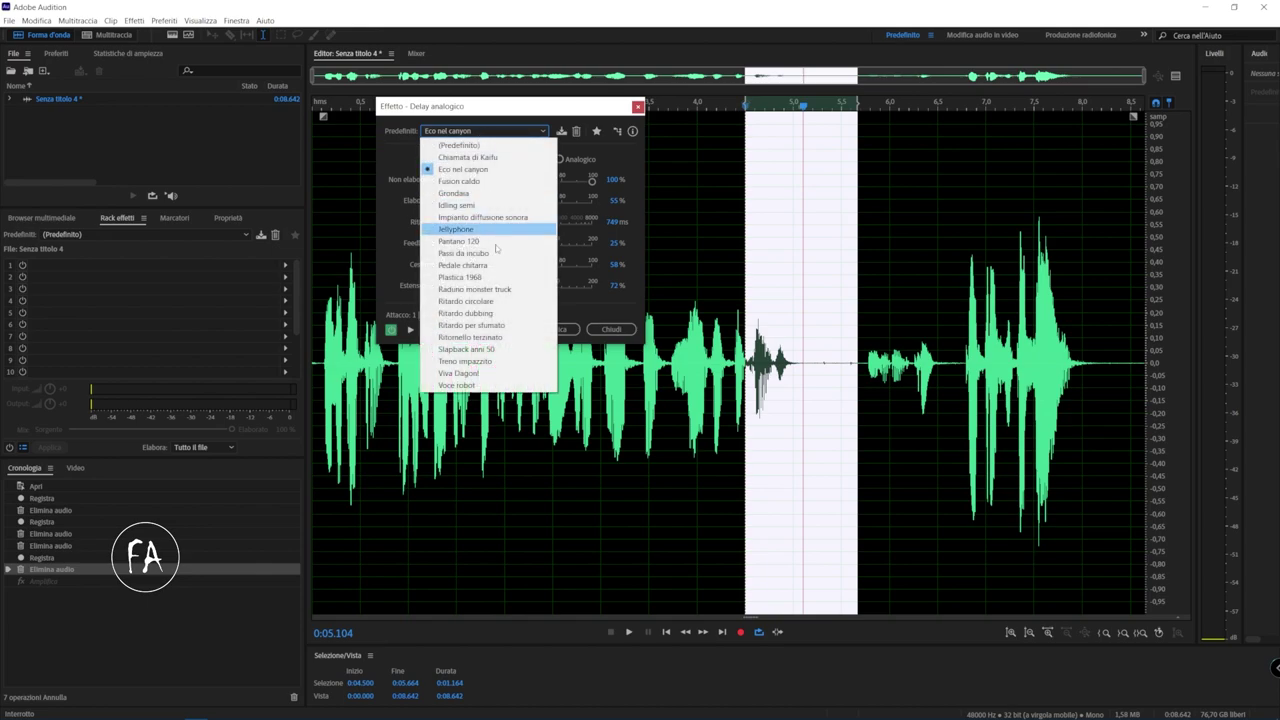
{"action": "left_click", "coordinate": [470, 169]}
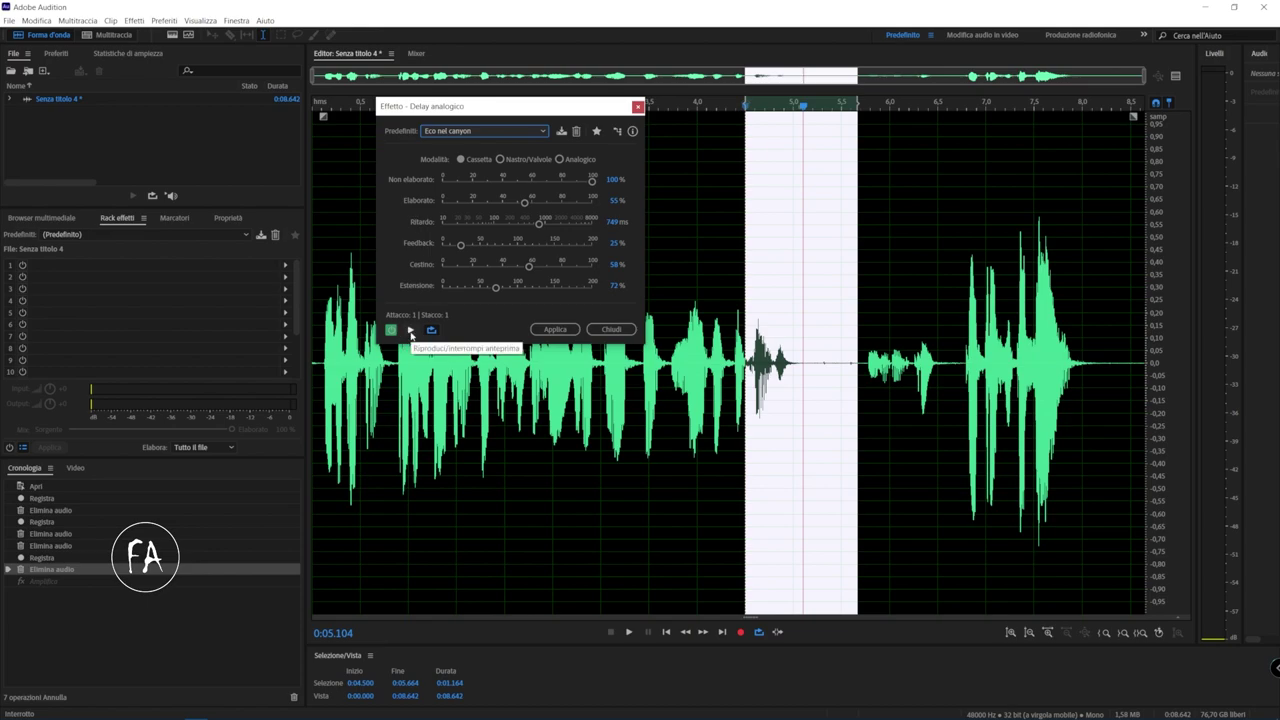
Preview the canyon echo, extend the selection from 4.500 seconds to the end of the file, and preview it again.
{"action": "left_click", "coordinate": [410, 331]}
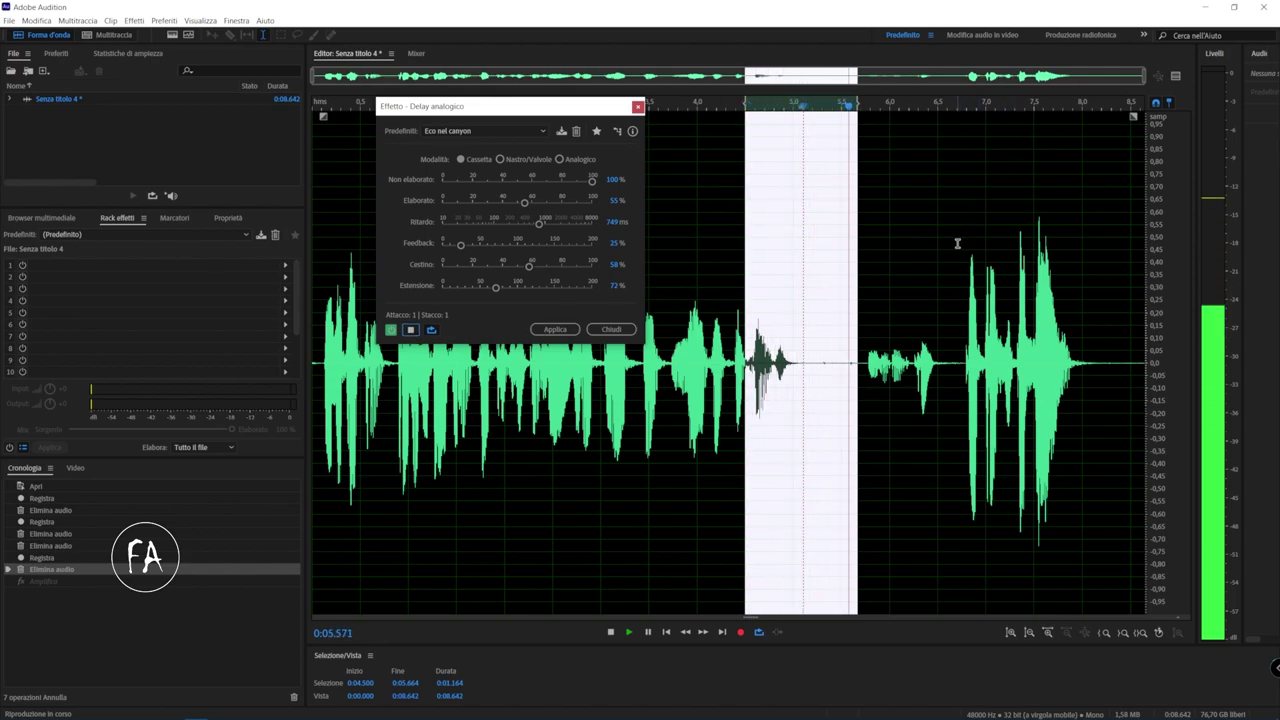
{"action": "key", "text": "space"}
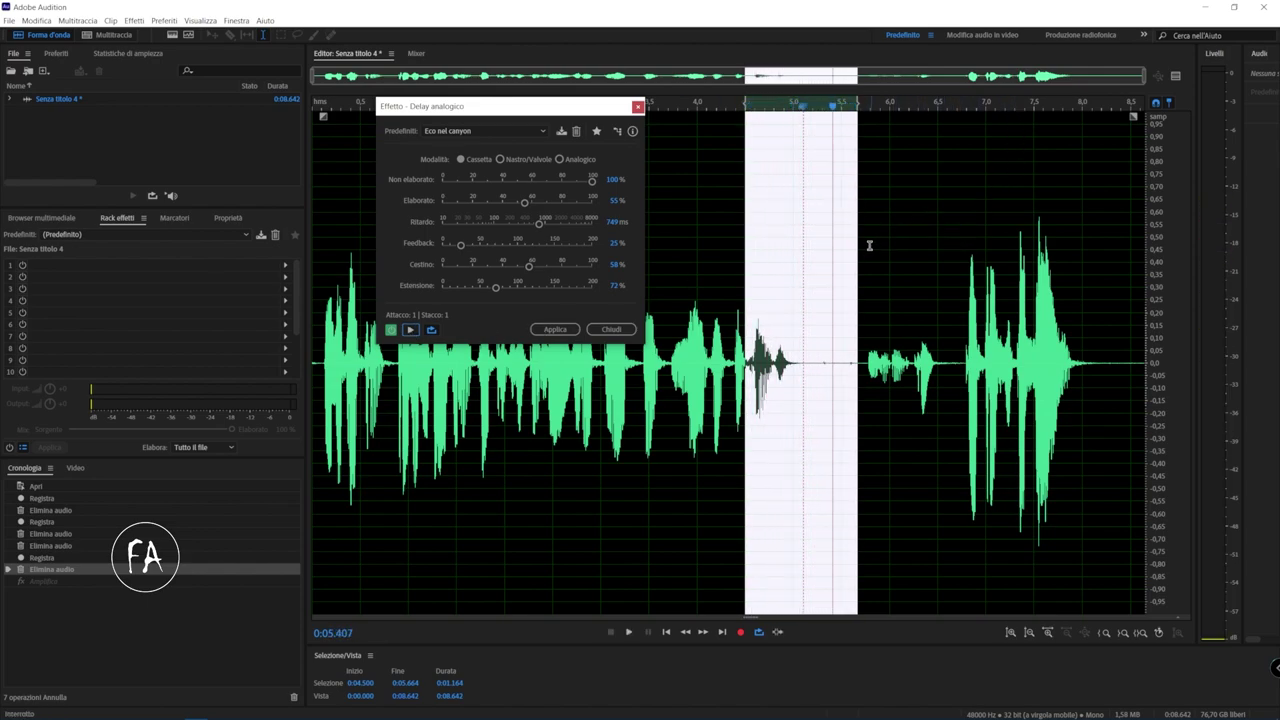
{"action": "left_click_drag", "start_coordinate": [857, 244], "coordinate": [1159, 238]}
{"action": "key", "text": "space"}
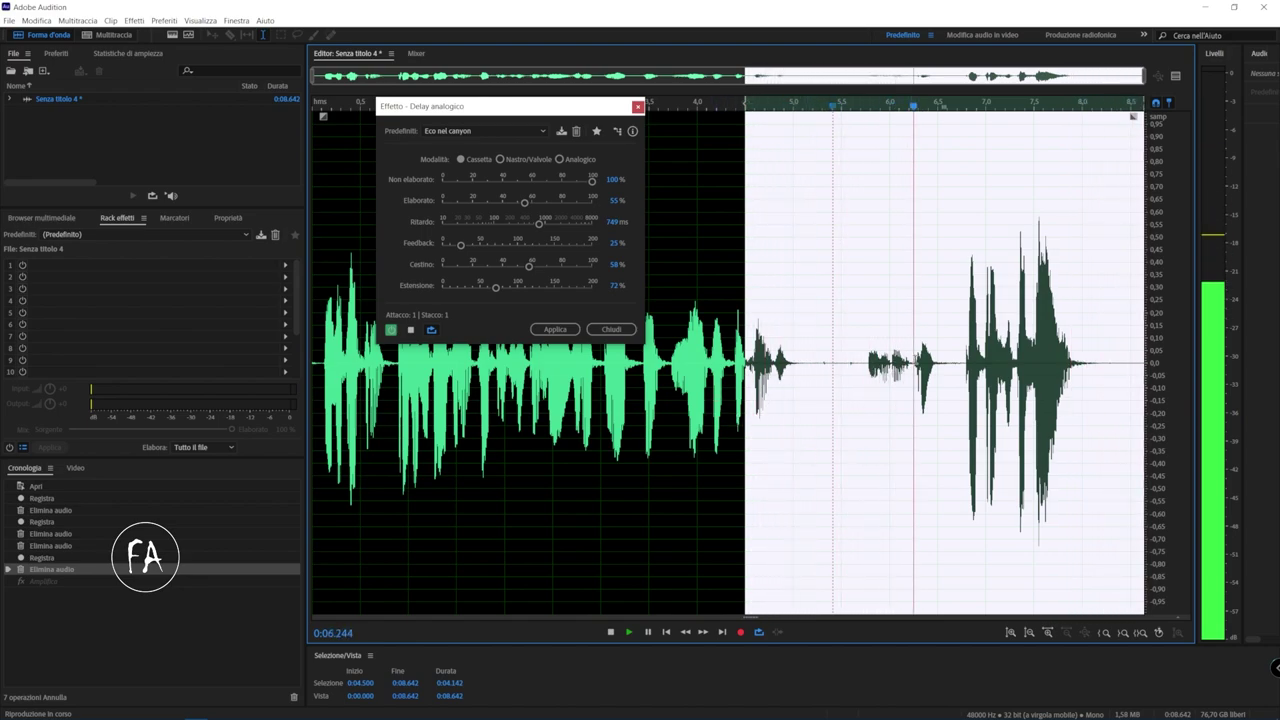
{"action": "key", "text": "space"}
Switch the analog delay to the Ritardo circolare preset and preview it on the selection.
{"action": "left_click", "coordinate": [482, 131]}
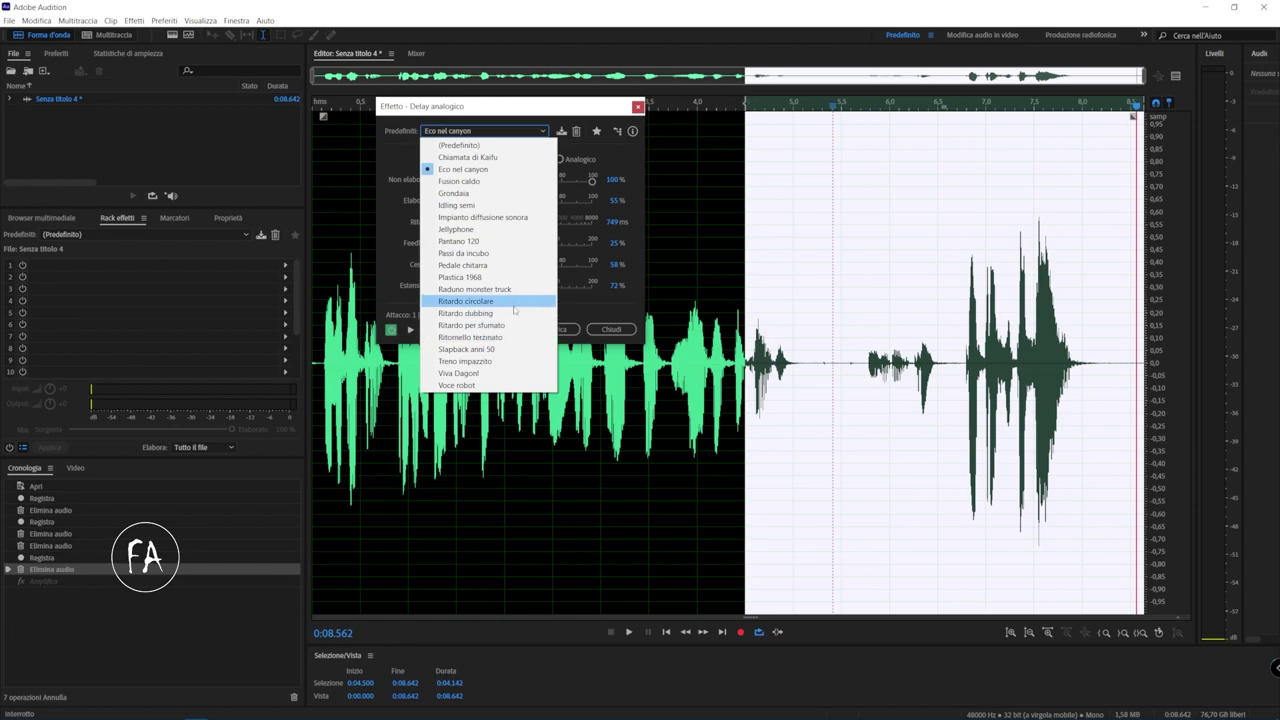
{"action": "left_click", "coordinate": [514, 301]}
{"action": "key", "text": "space"}
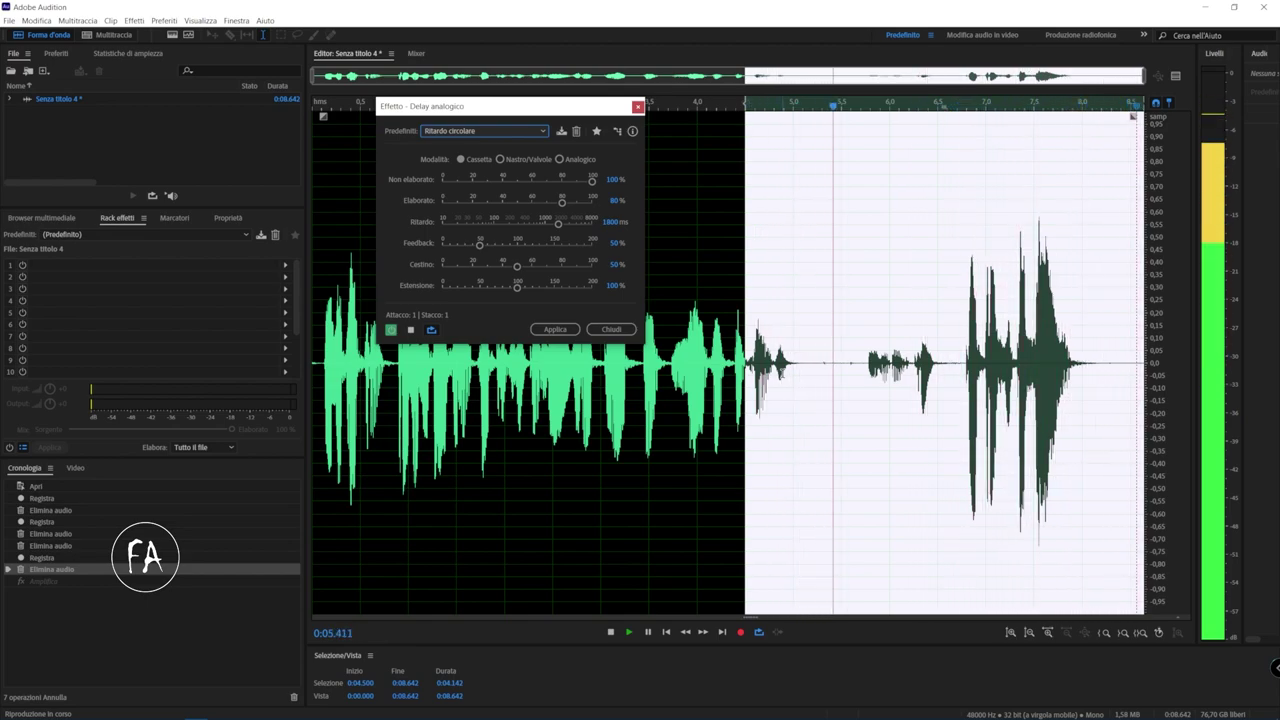
{"action": "key", "text": "space"}
Set Elaborato to 0% and Non elaborato to 45%, and preview the unprocessed signal alone.
{"action": "left_click_drag", "start_coordinate": [534, 97], "coordinate": [619, 208]}
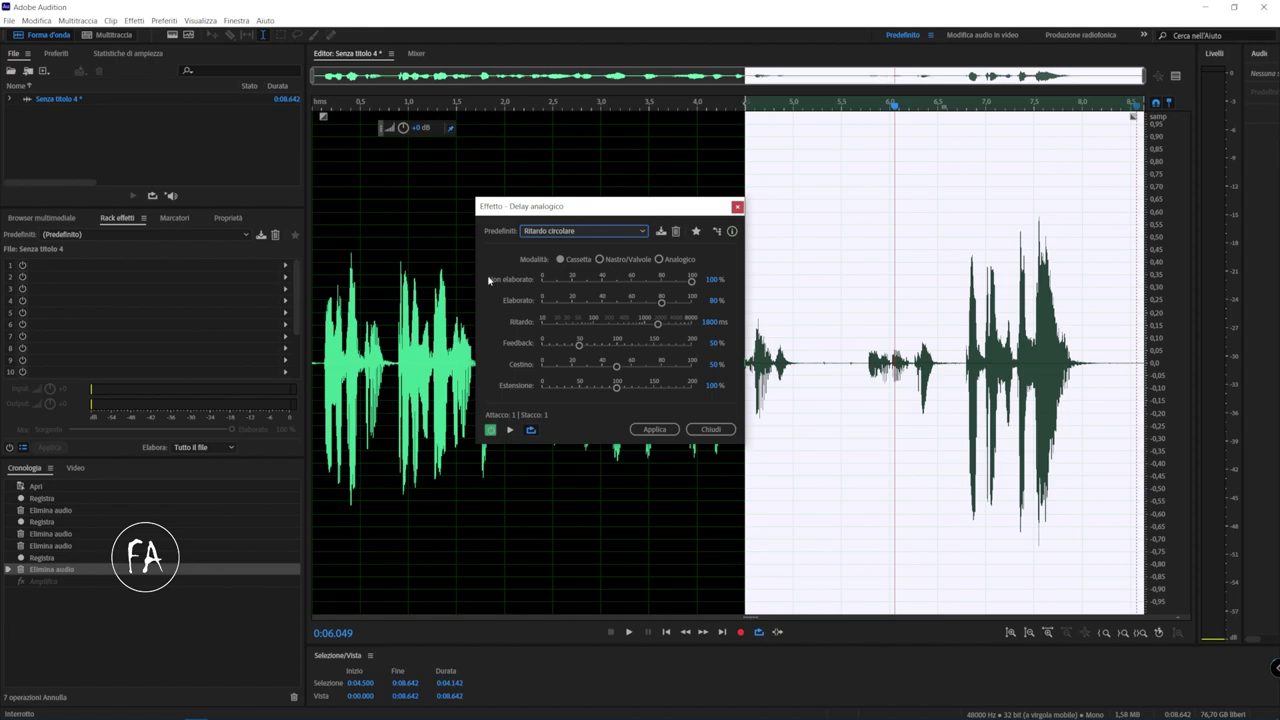
{"action": "left_click", "coordinate": [598, 302]}
{"action": "left_click", "coordinate": [609, 283]}
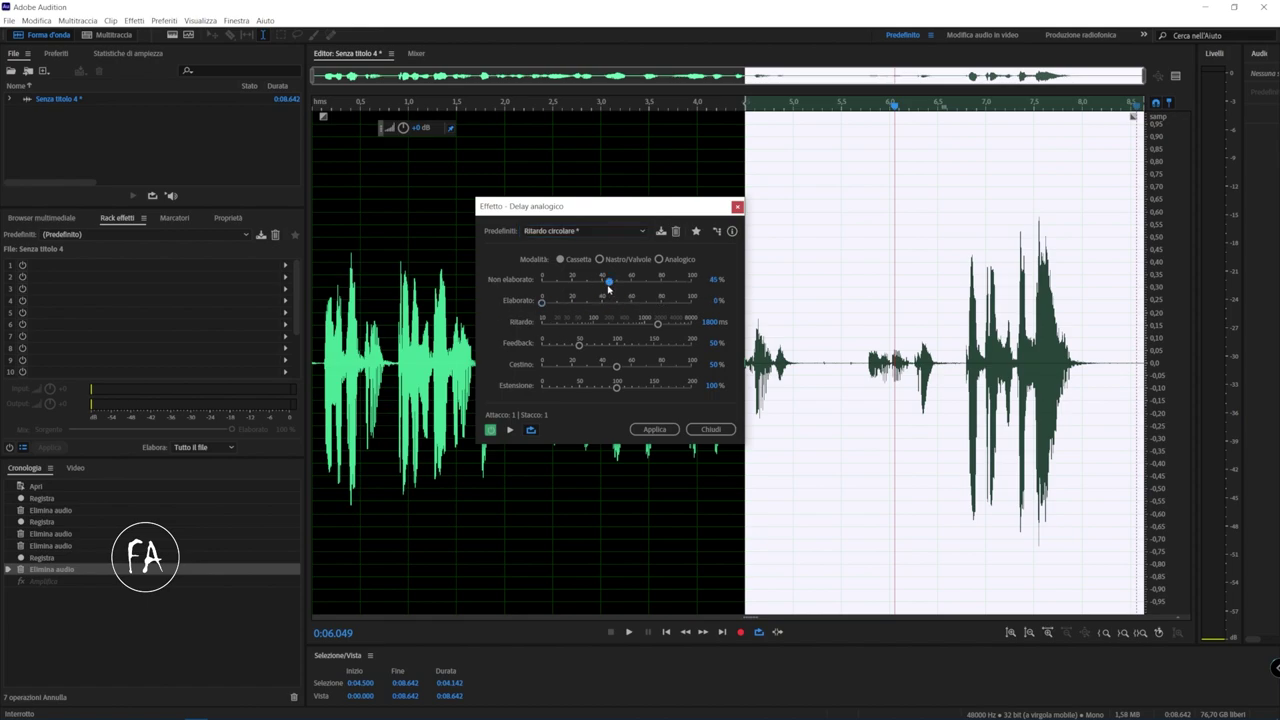
{"action": "key", "text": "space"}
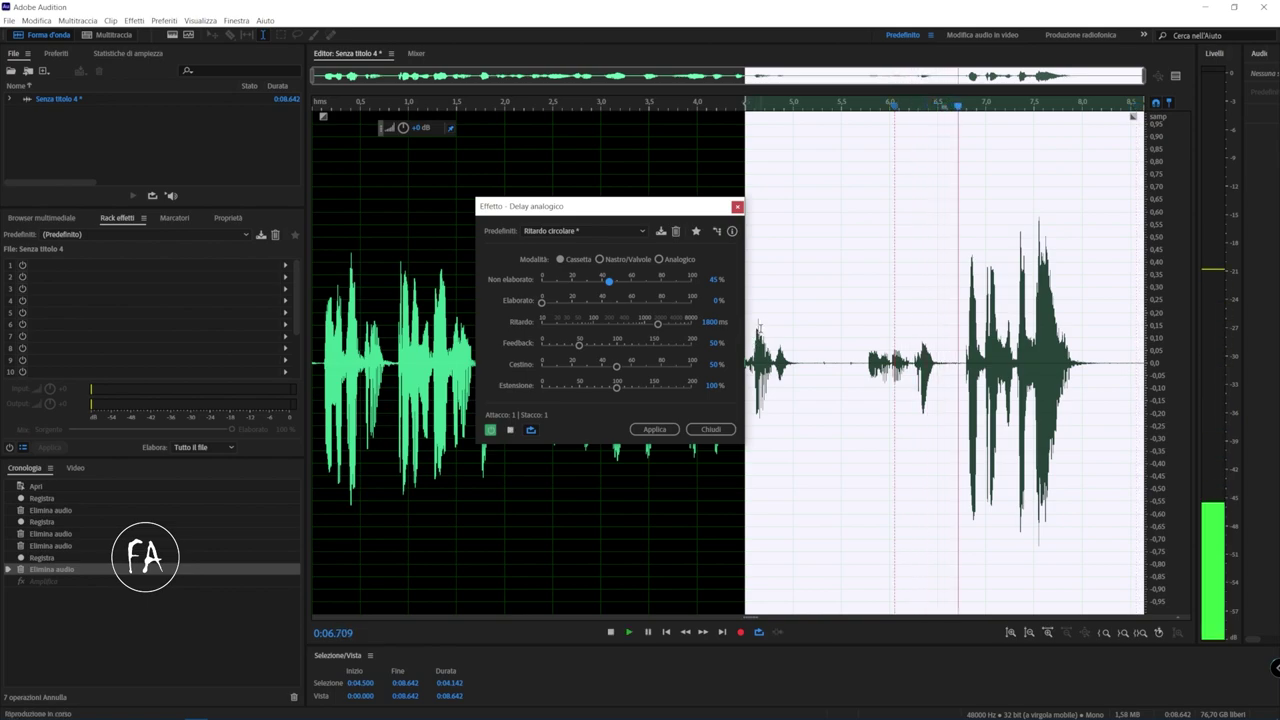
Set Elaborato to 38% and Non elaborato to 0%, and preview the processed signal alone.
{"action": "left_click", "coordinate": [599, 302]}
{"action": "left_click_drag", "start_coordinate": [606, 283], "coordinate": [508, 306]}
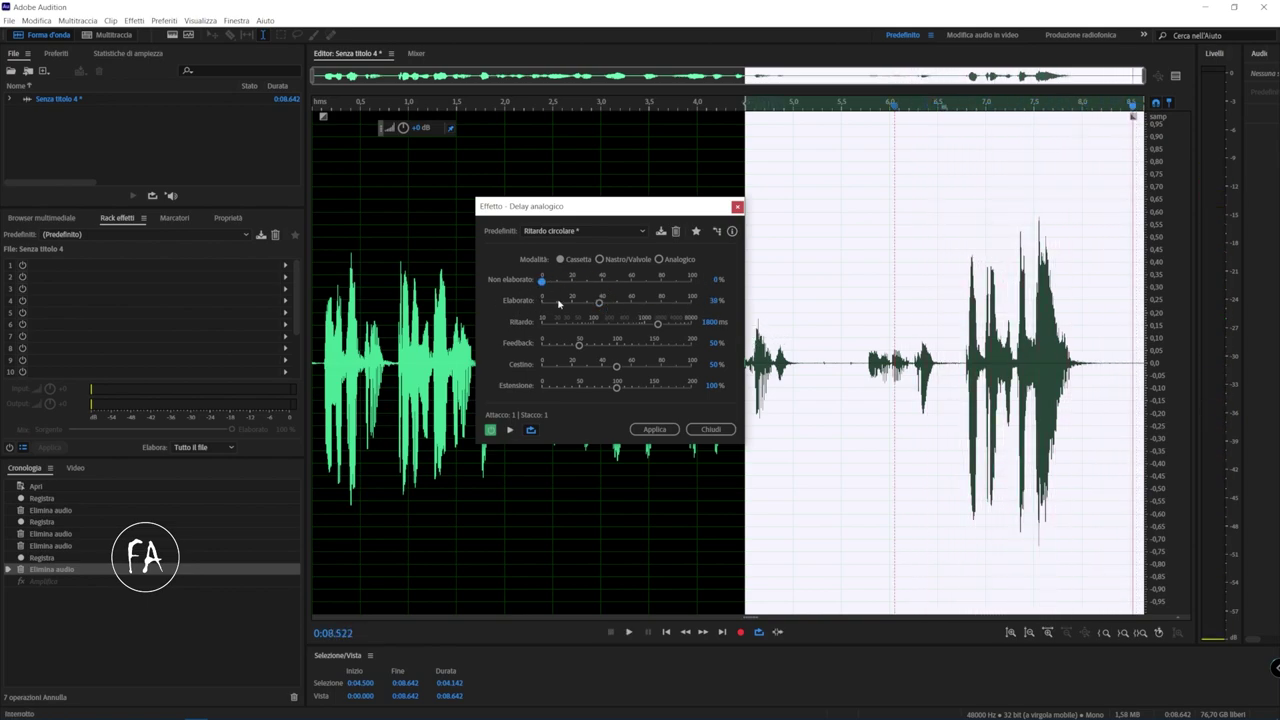
{"action": "key", "text": "space"}
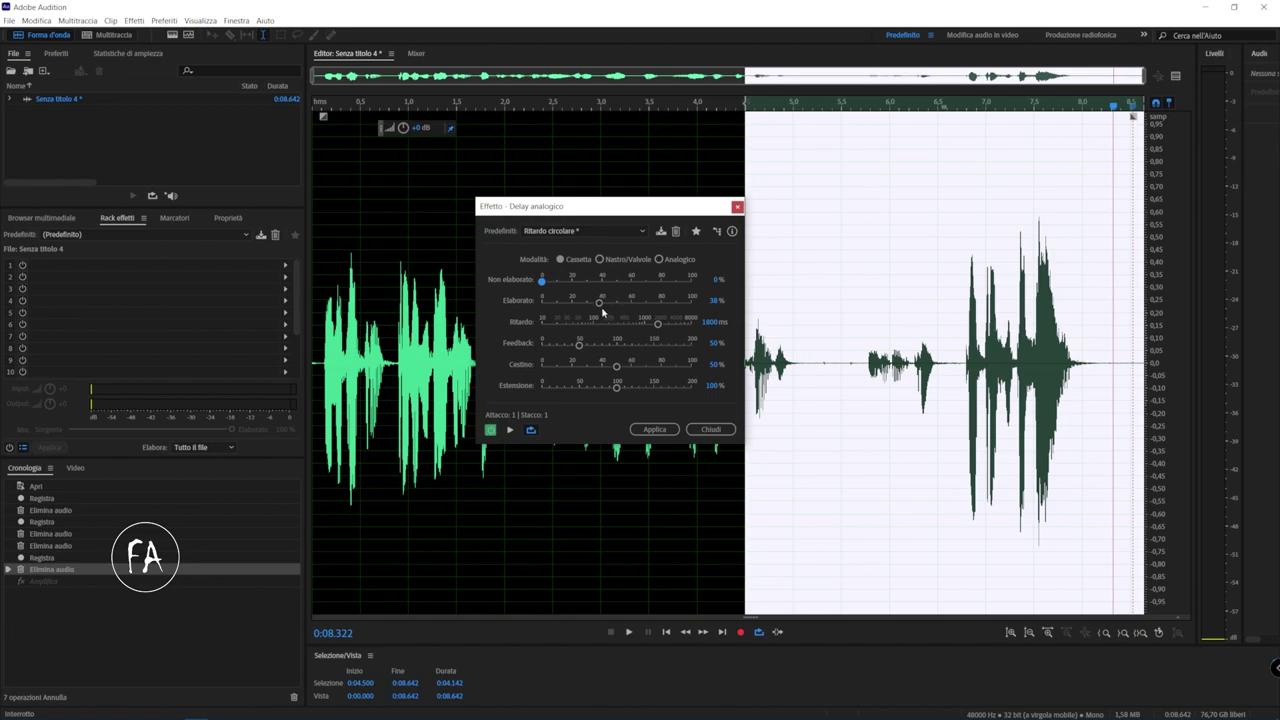
Shorten the analog delay's Ritardo to 41 ms and preview the selection.
{"action": "left_click_drag", "start_coordinate": [664, 329], "coordinate": [577, 331]}
{"action": "key", "text": "space"}
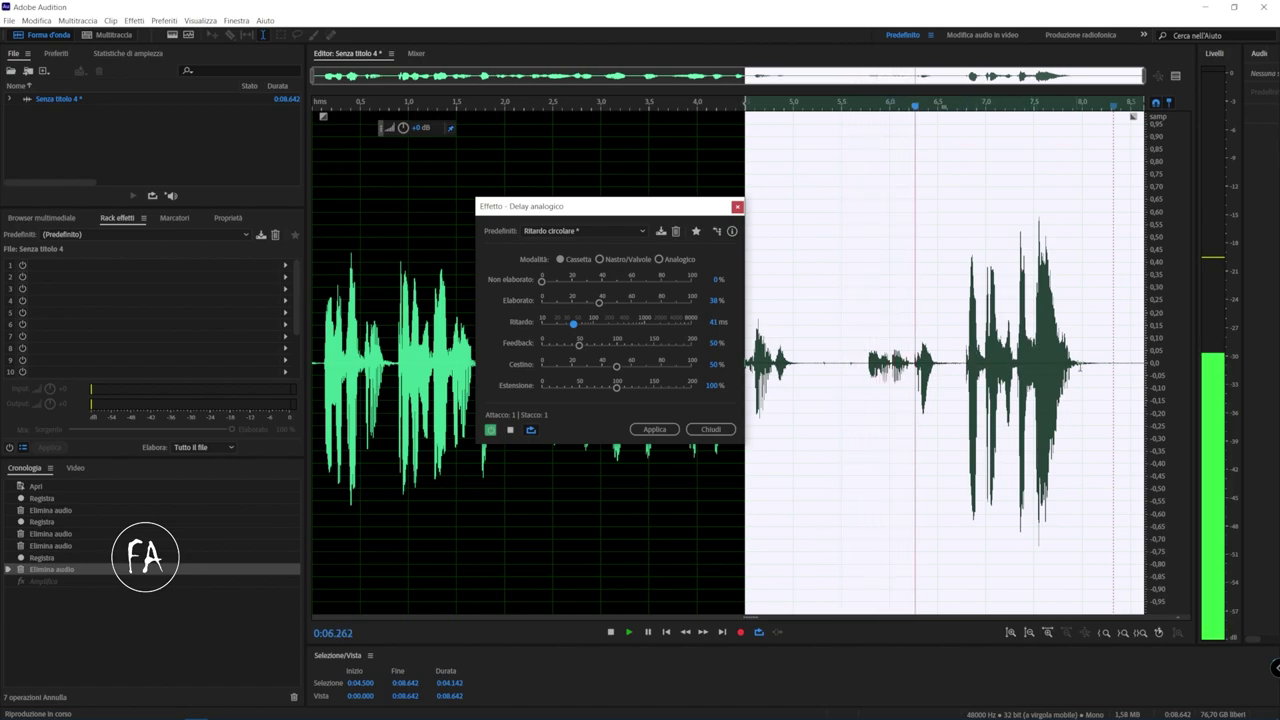
{"action": "key", "text": "space"}
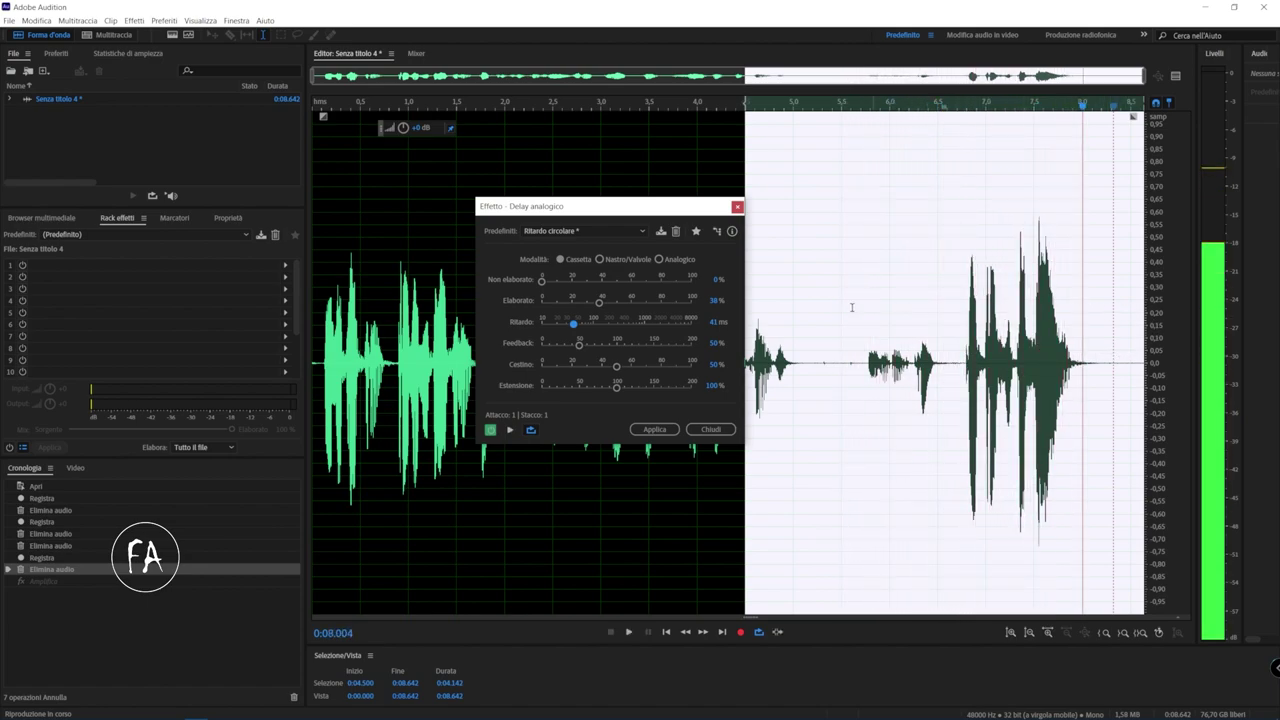
Preview the analog delay with Non elaborato at 43%, Feedback at 0% and Ritardo at 196 ms.
{"action": "left_click_drag", "start_coordinate": [542, 281], "coordinate": [605, 288]}
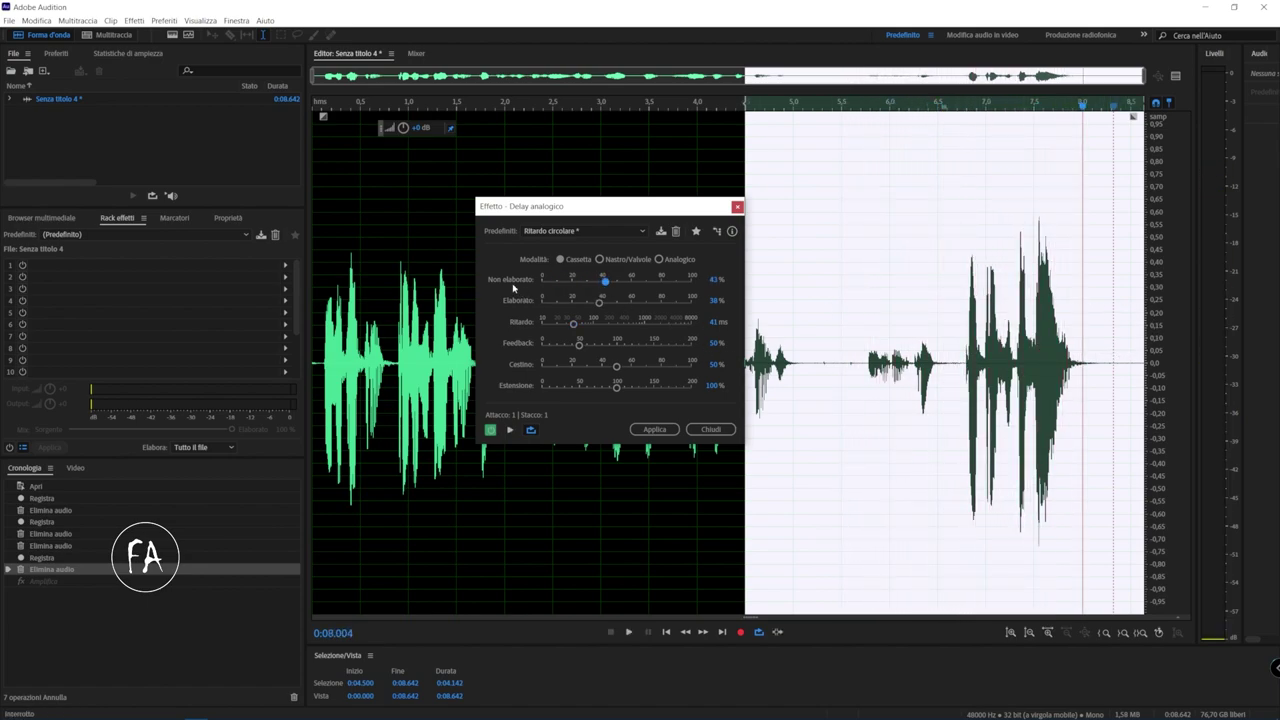
{"action": "key", "text": "space"}
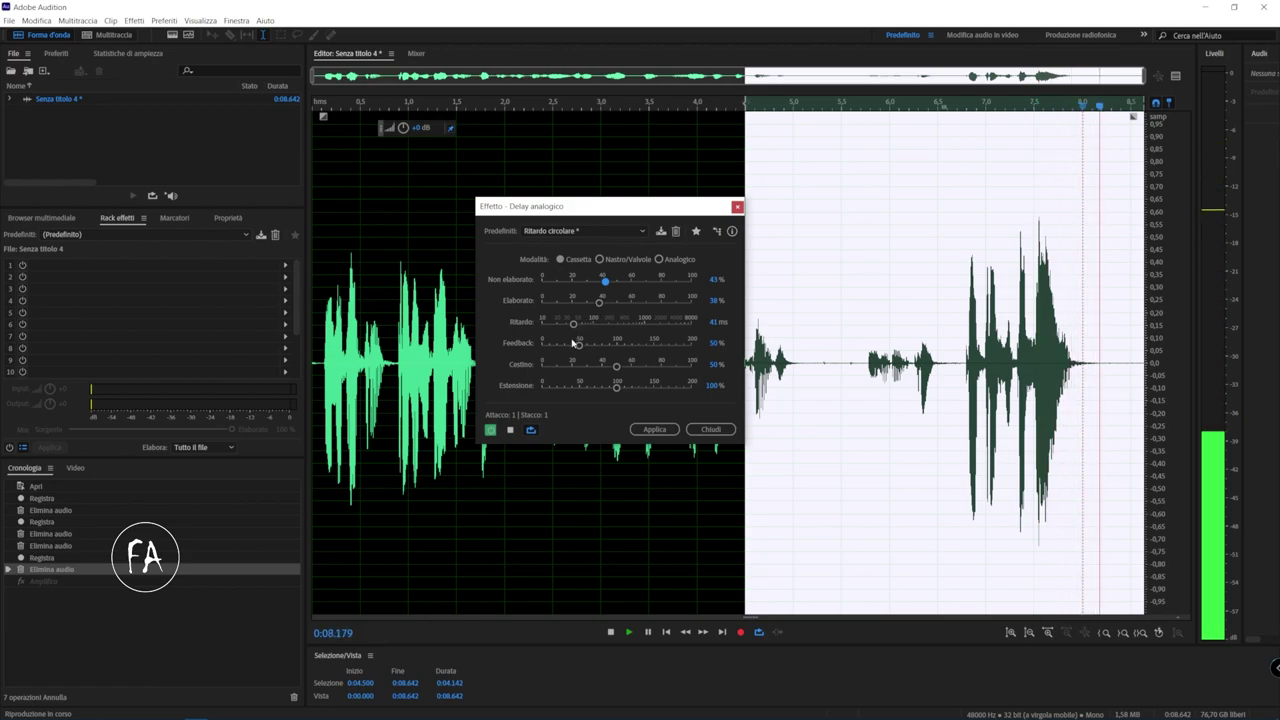
{"action": "left_click_drag", "start_coordinate": [578, 344], "coordinate": [608, 324]}
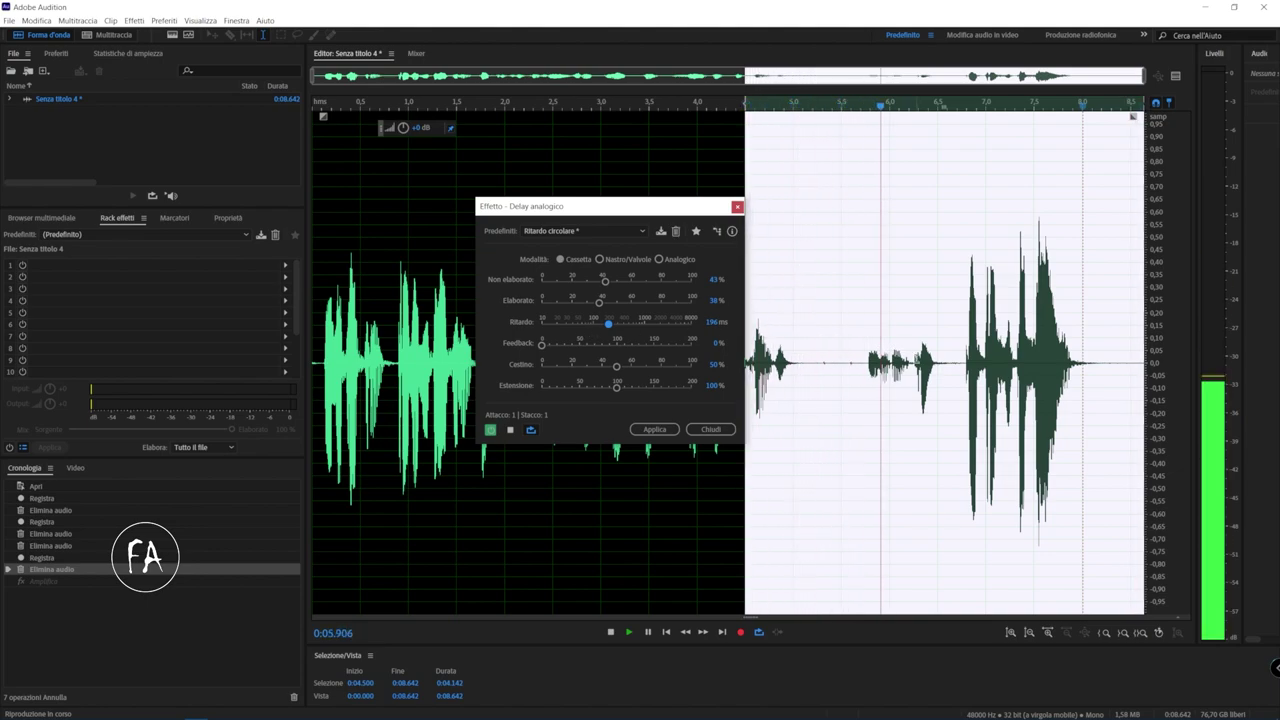
{"action": "key", "text": "space"}
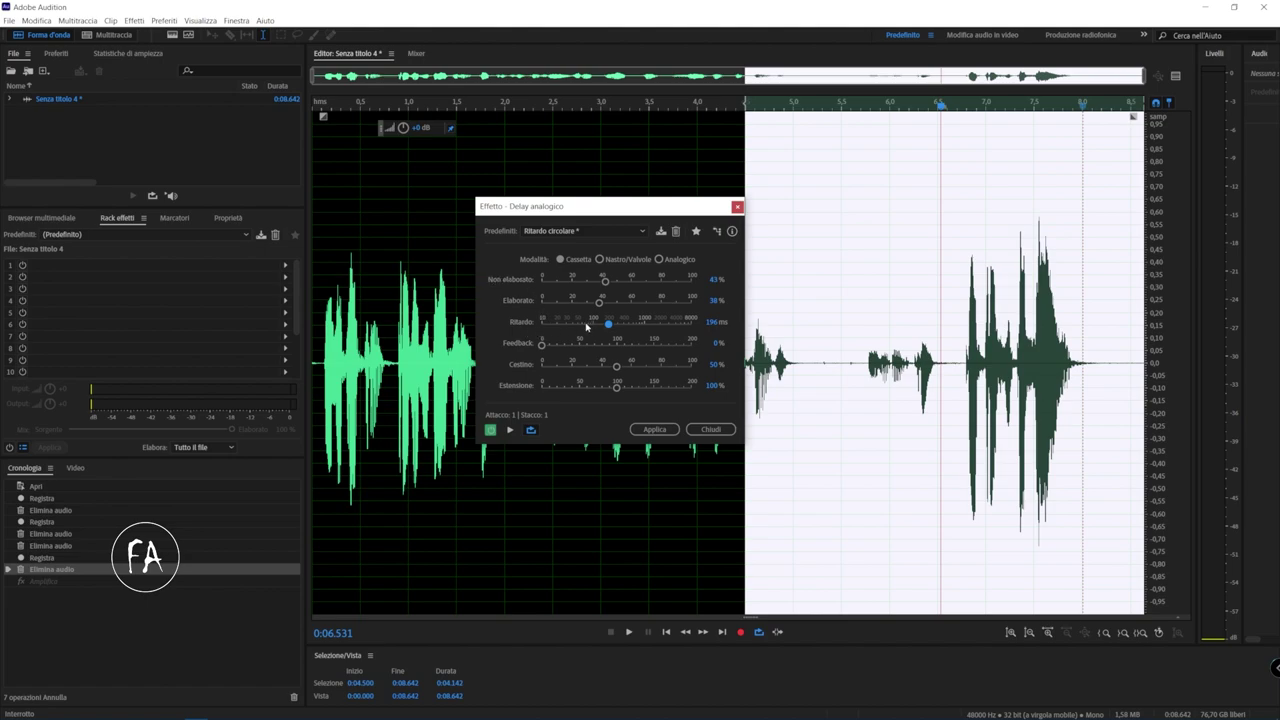
Raise the analog delay's Feedback to 200% and preview the selection.
{"action": "left_click_drag", "start_coordinate": [542, 345], "coordinate": [719, 351]}
{"action": "key", "text": "space"}
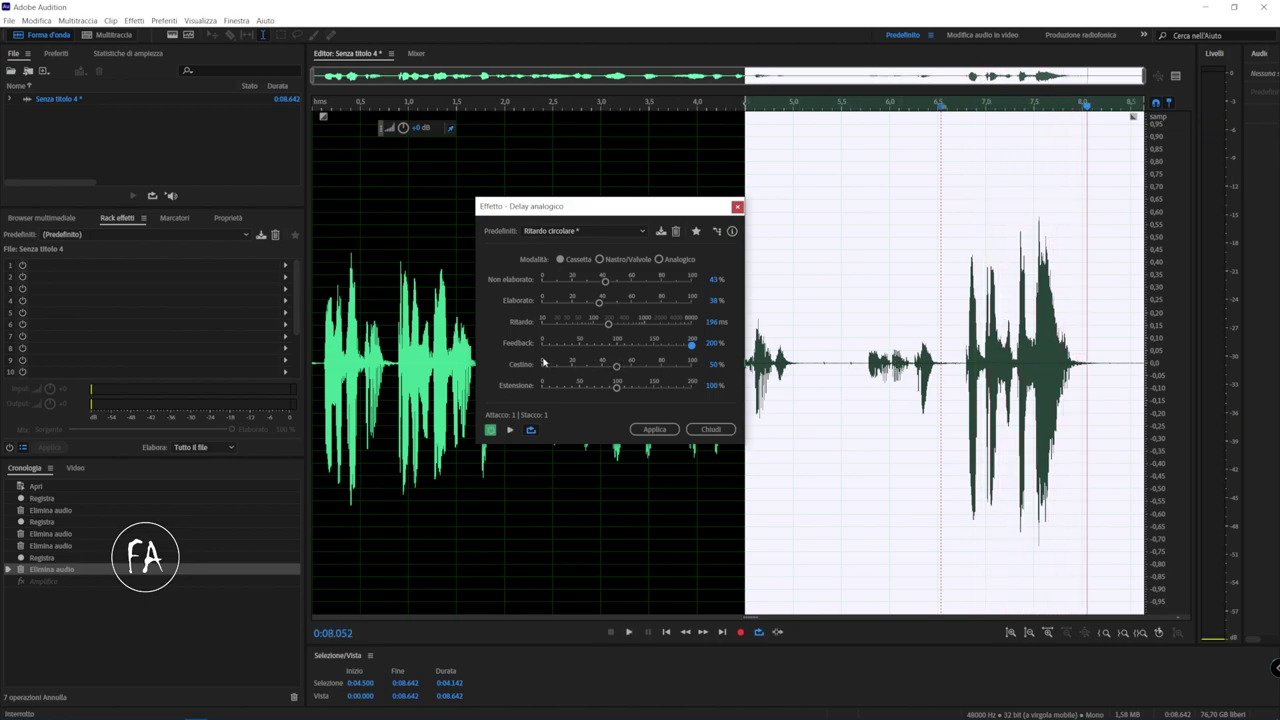
Lower Feedback to 18% and close the Delay analogico effect without applying it.
{"action": "left_click_drag", "start_coordinate": [566, 346], "coordinate": [556, 350]}
{"action": "left_click", "coordinate": [585, 231]}
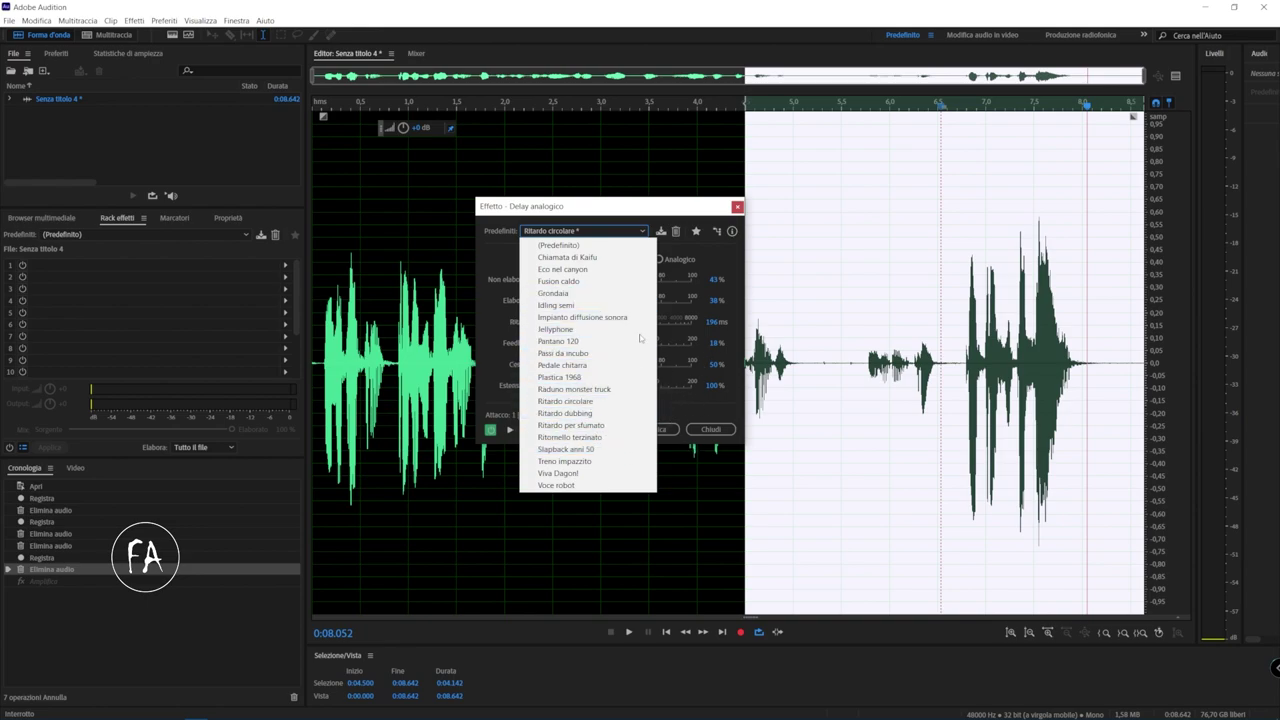
{"action": "left_click", "coordinate": [710, 433]}
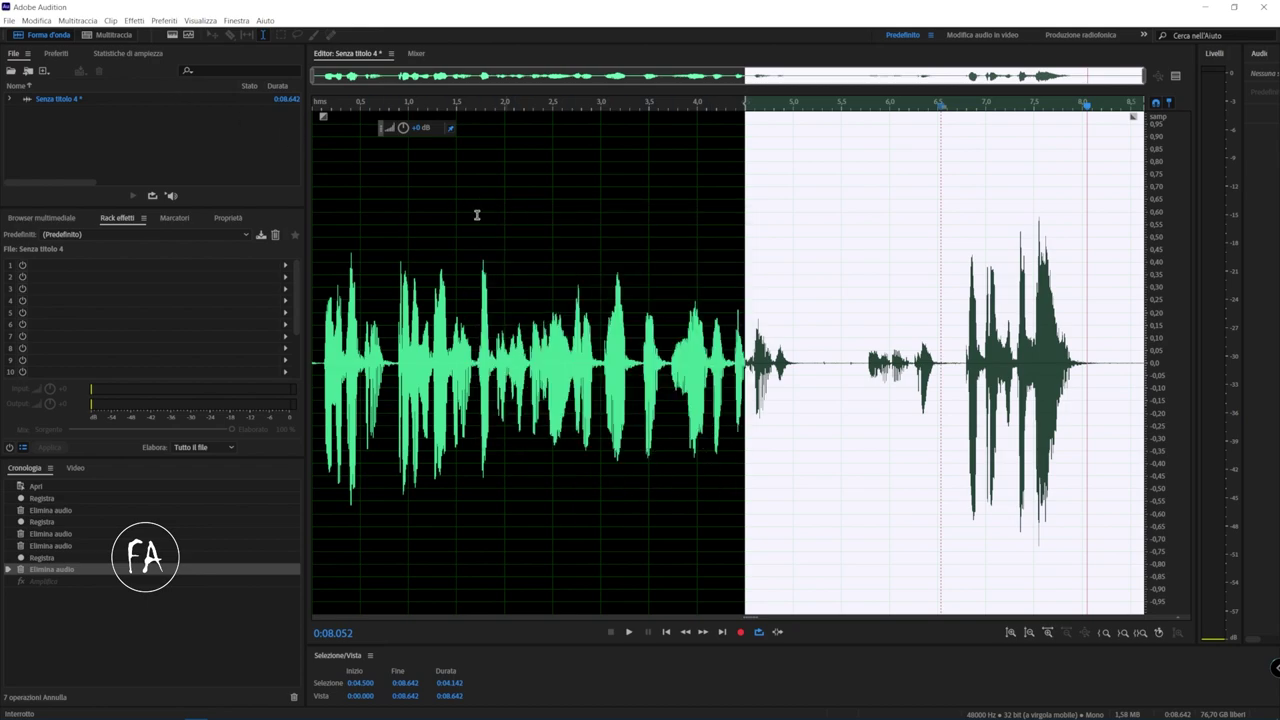
Open the Ritardo effect to examine its delay time and mix settings, and close it without applying.
{"action": "left_click", "coordinate": [133, 20]}
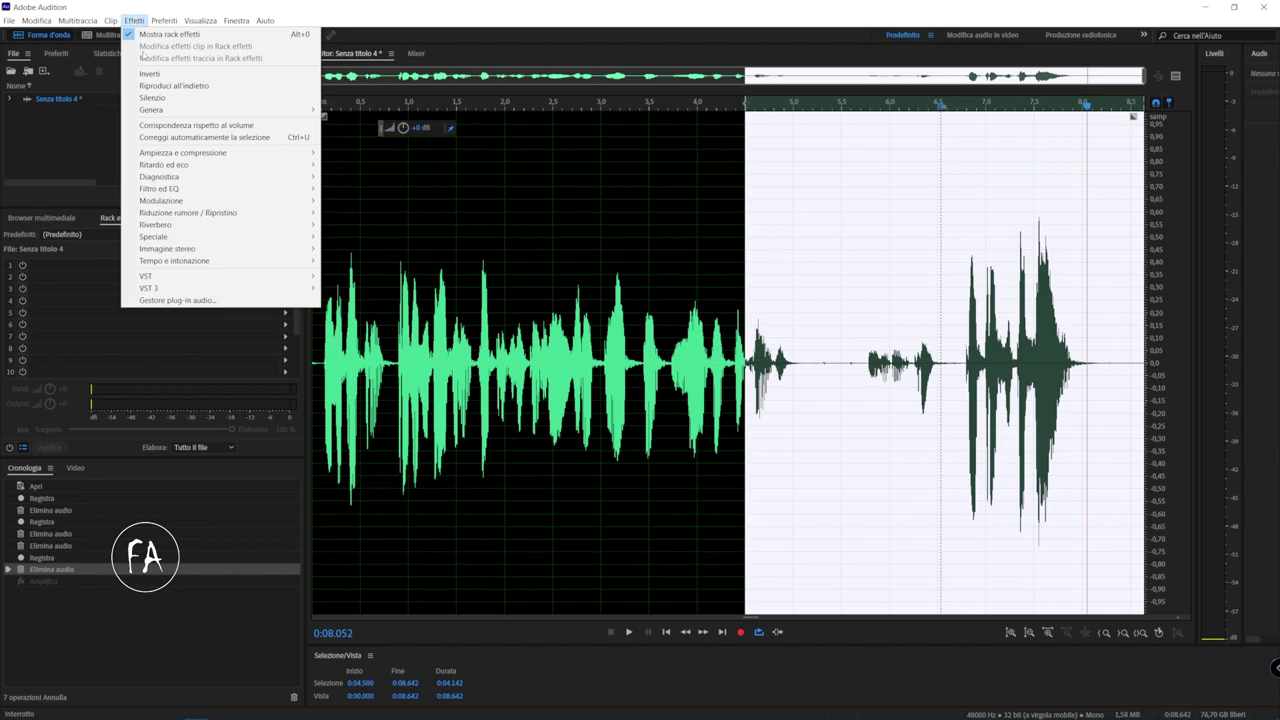
{"action": "mouse_move", "coordinate": [220, 164]}
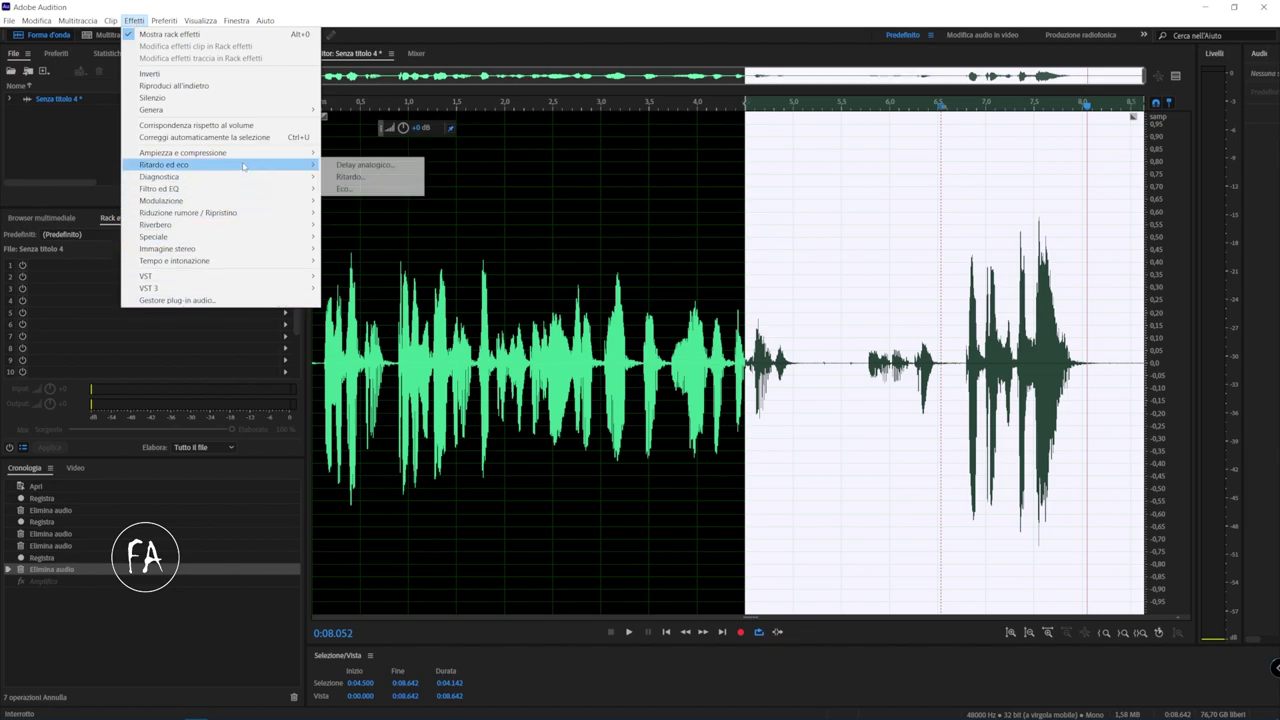
{"action": "left_click", "coordinate": [350, 177]}
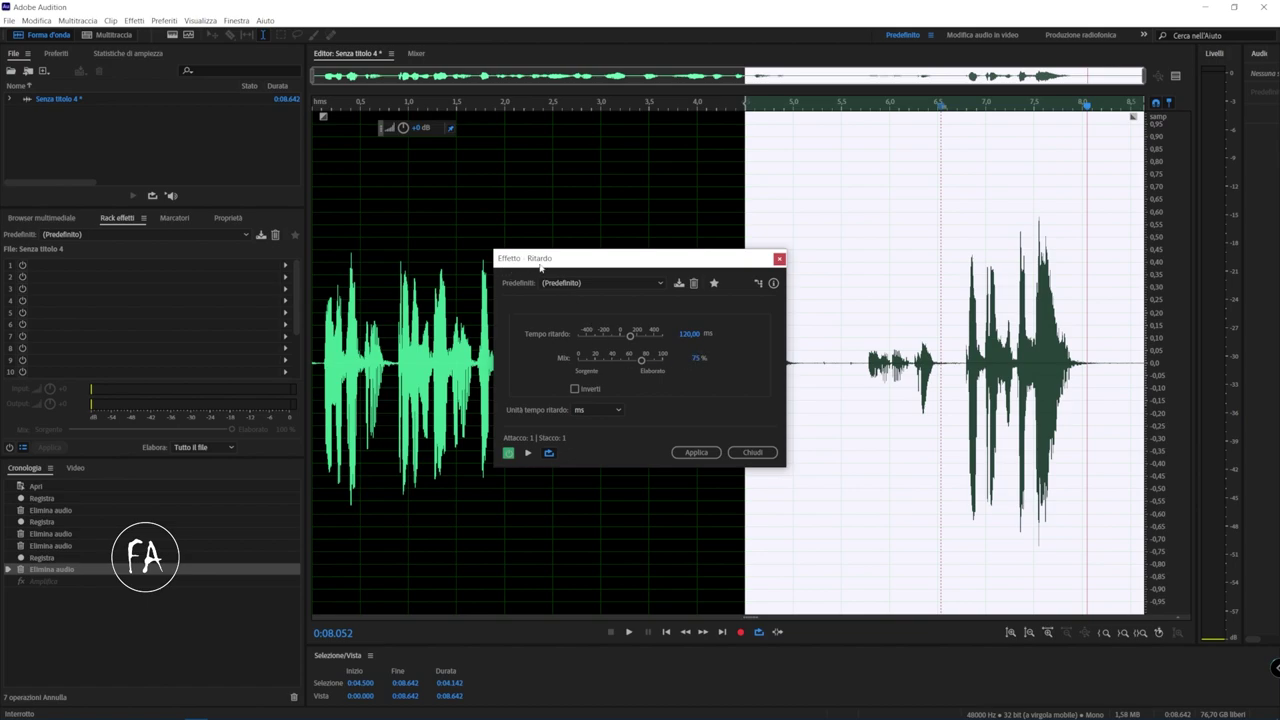
{"action": "left_click", "coordinate": [680, 336]}
{"action": "left_click", "coordinate": [742, 452]}
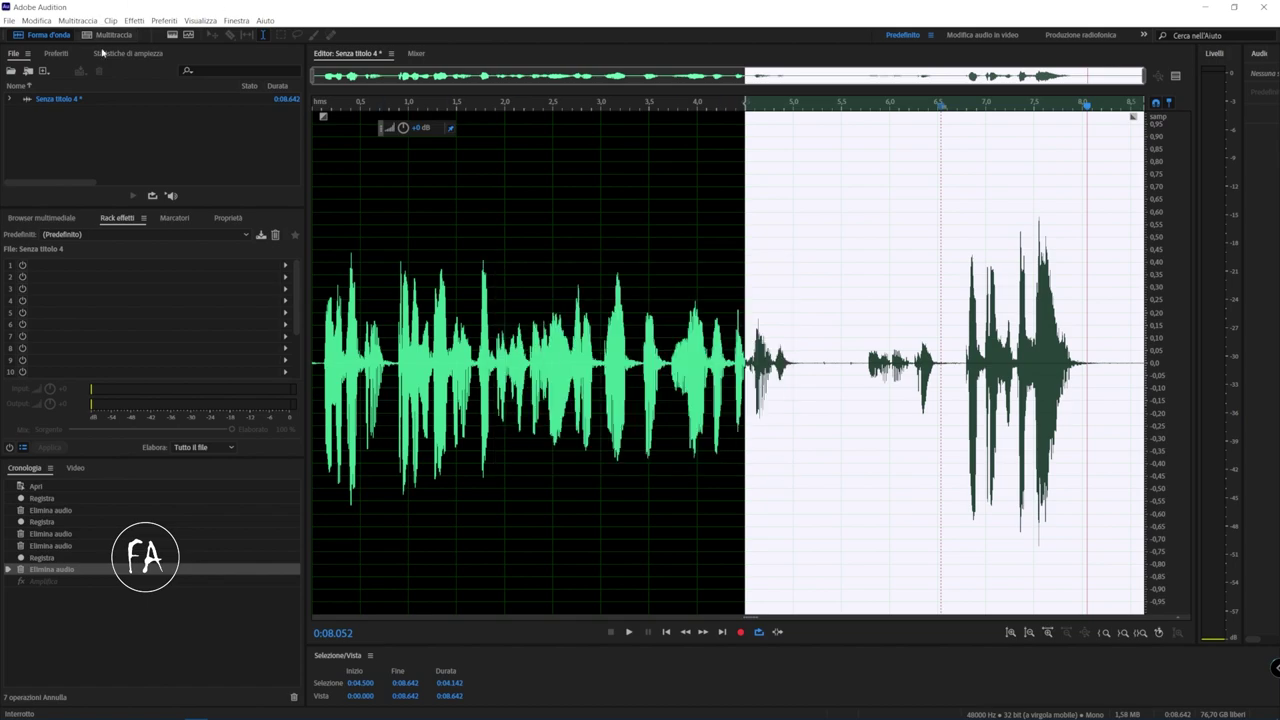
Open the Eco effect for the selected audio and reposition its dialog to examine the delay, feedback, echo level and equalization settings.
{"action": "left_click", "coordinate": [133, 20]}
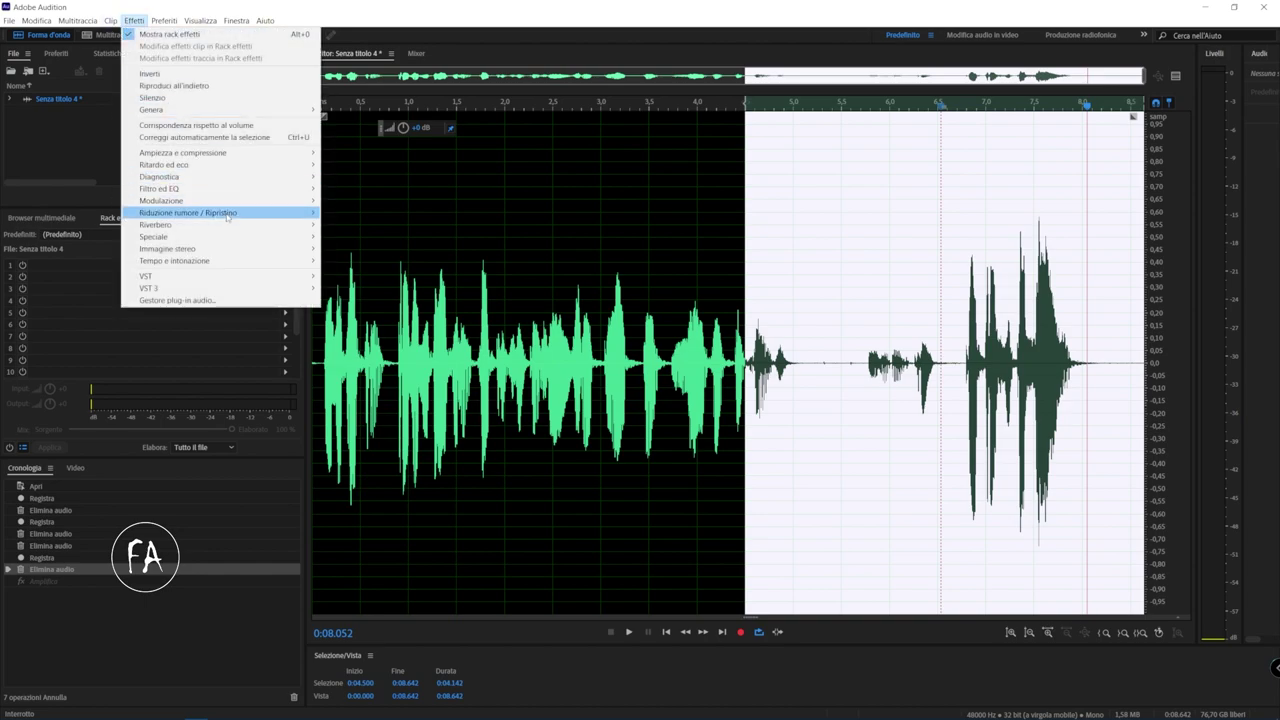
{"action": "mouse_move", "coordinate": [229, 164]}
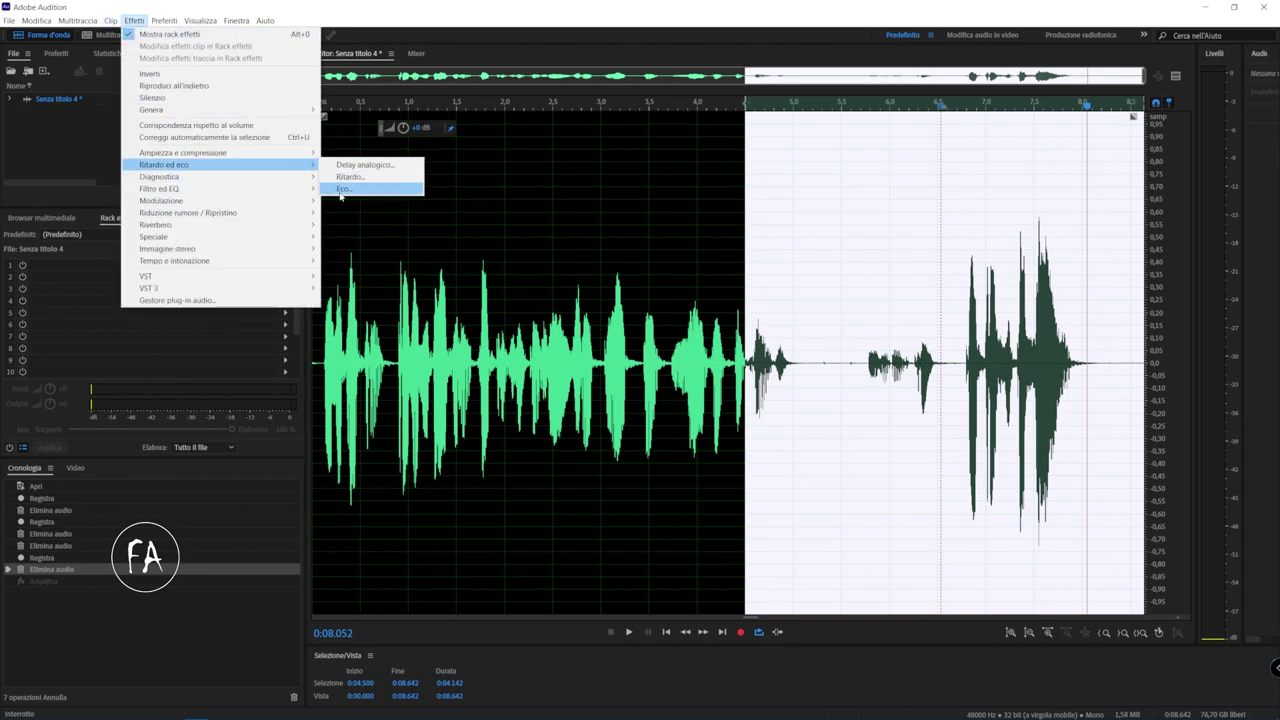
{"action": "left_click", "coordinate": [345, 188]}
{"action": "left_click_drag", "start_coordinate": [690, 131], "coordinate": [494, 133]}
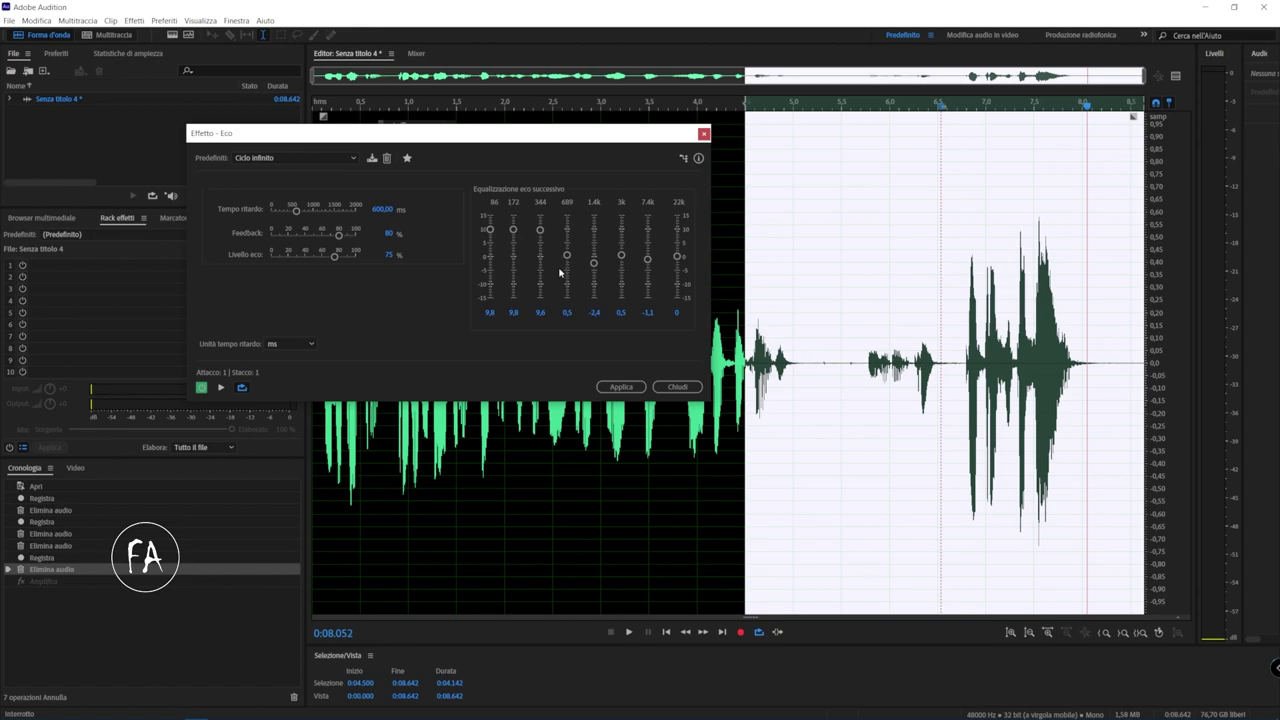
{"action": "left_click_drag", "start_coordinate": [365, 134], "coordinate": [394, 124]}
Choose the Voce stereo preset for the Eco effect and preview it on the selection.
{"action": "left_click", "coordinate": [330, 147]}
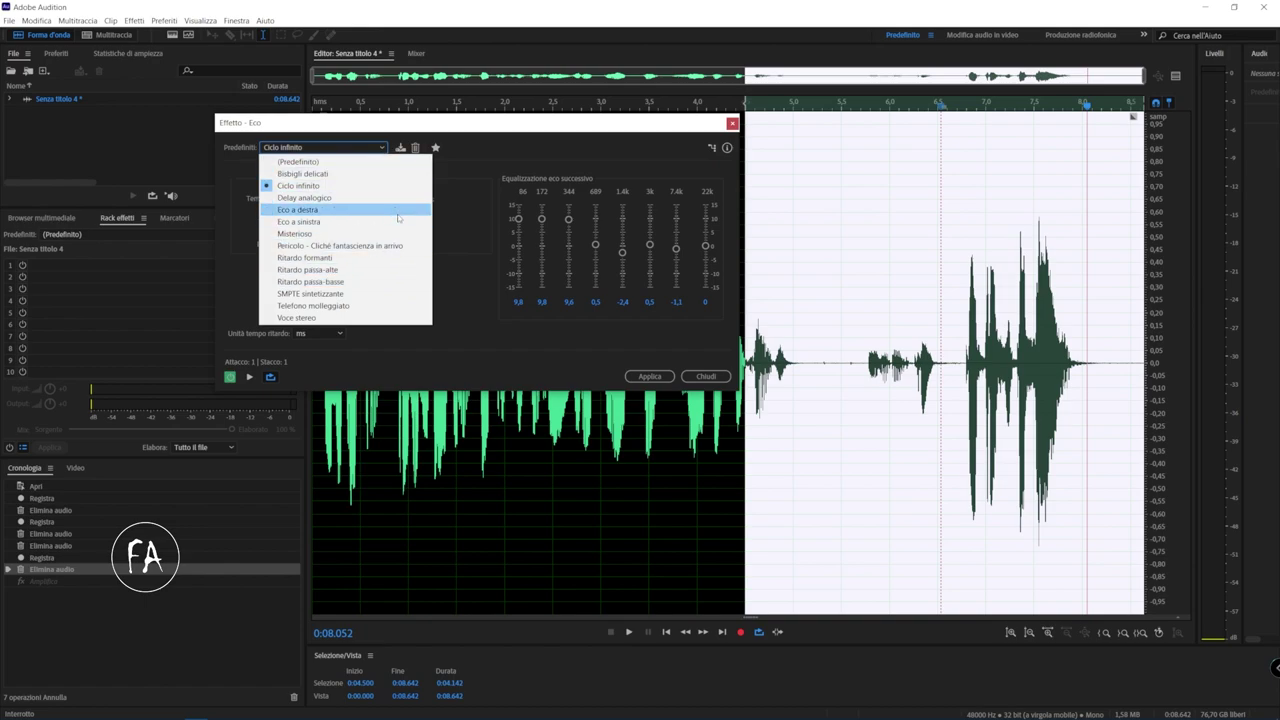
{"action": "left_click", "coordinate": [384, 317]}
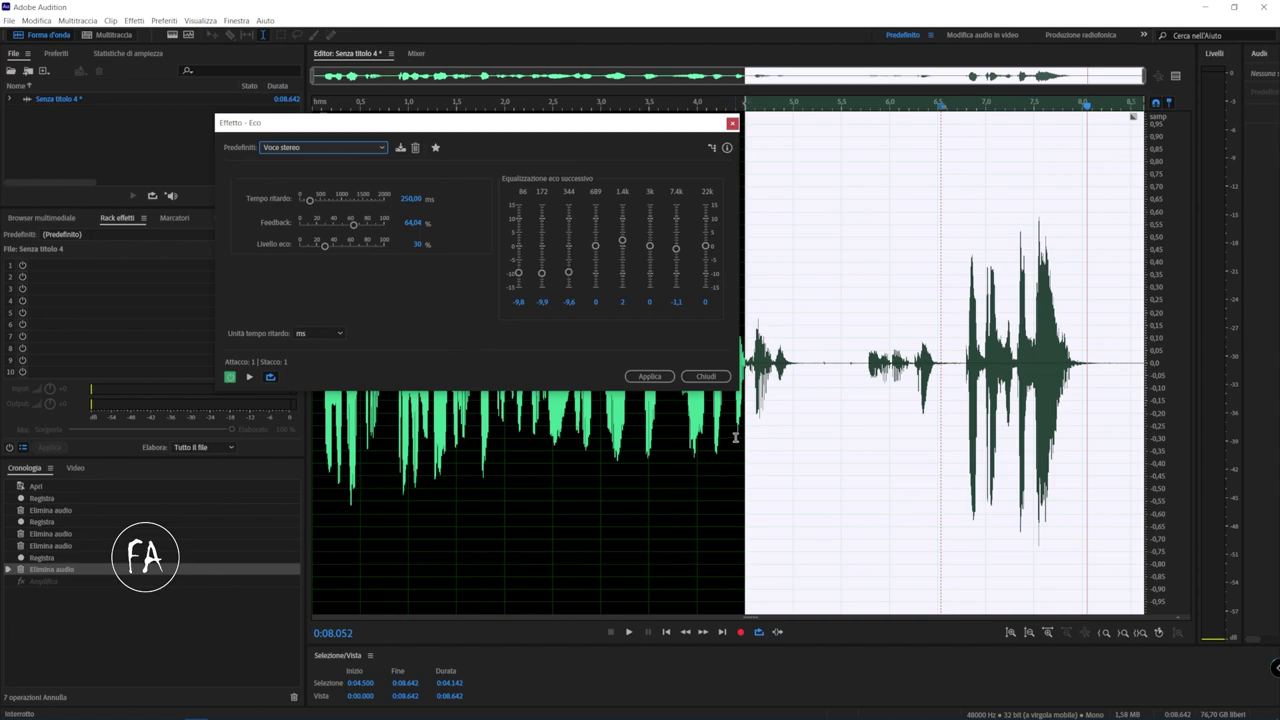
{"action": "key", "text": "space"}
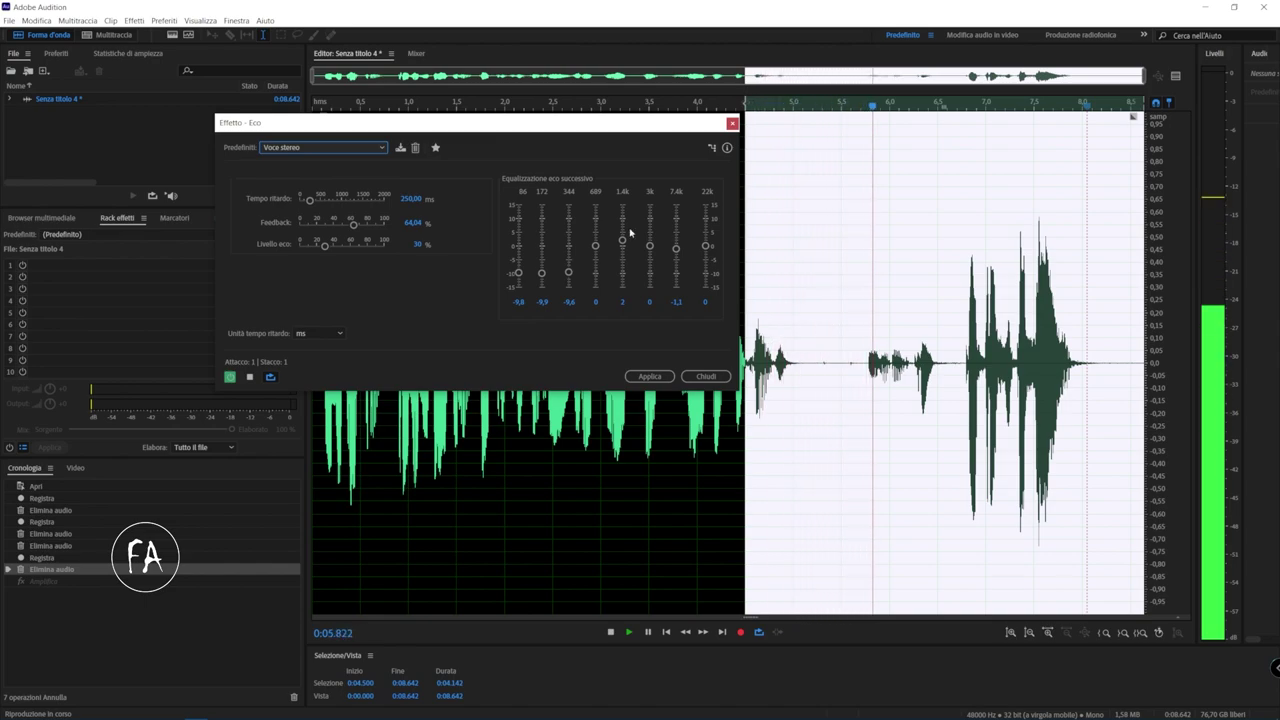
Preview the selection with the Telefono molleggiato echo preset and close the Eco effect without applying it.
{"action": "left_click", "coordinate": [336, 148]}
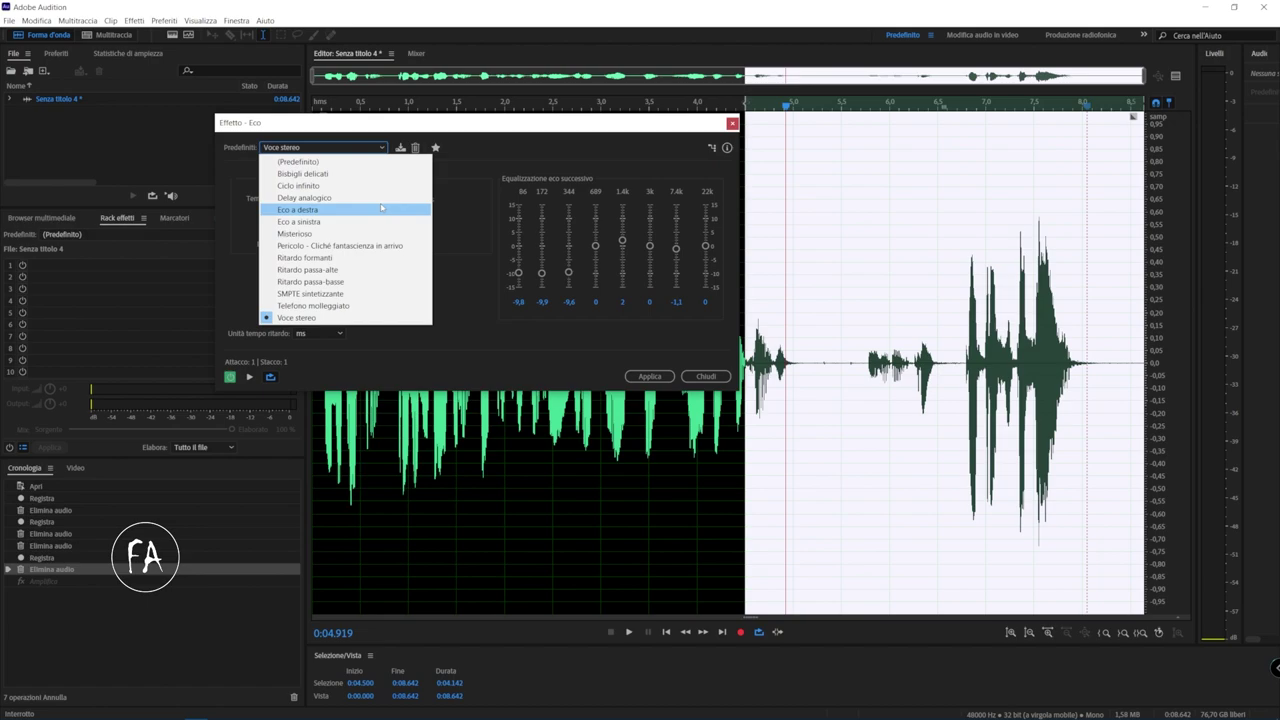
{"action": "left_click", "coordinate": [389, 306]}
{"action": "key", "text": "space"}
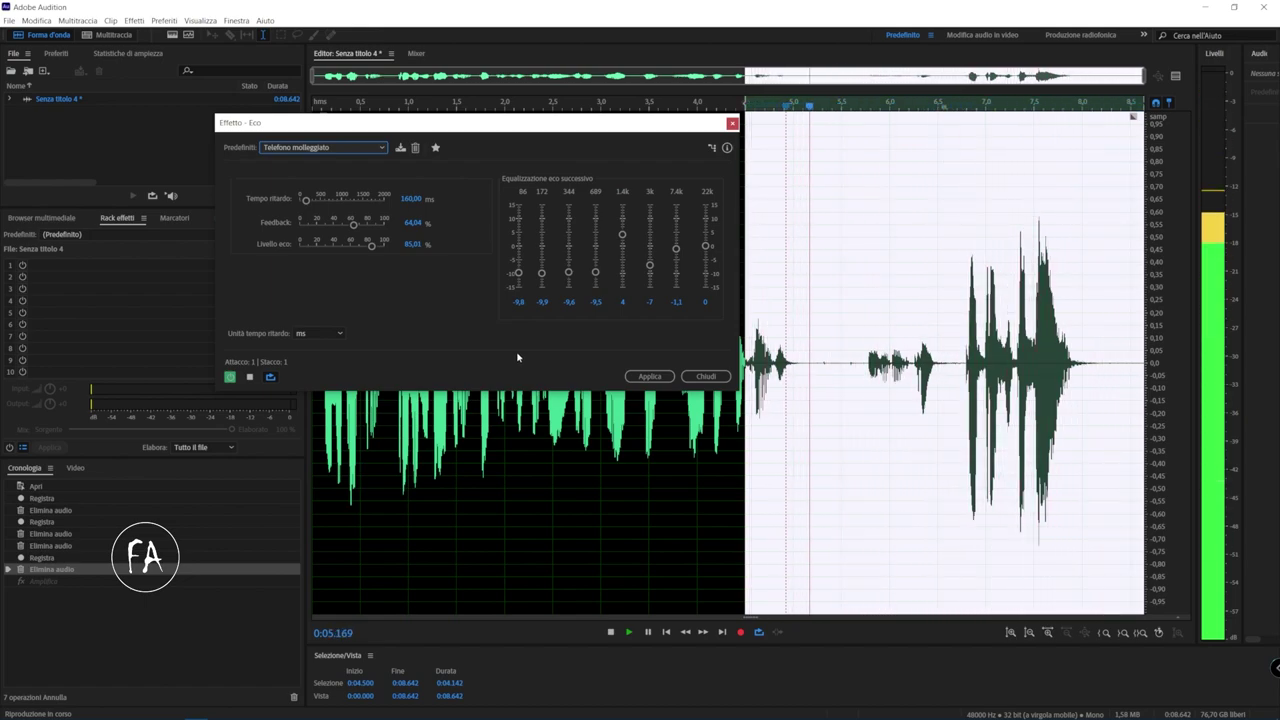
{"action": "key", "text": "space"}
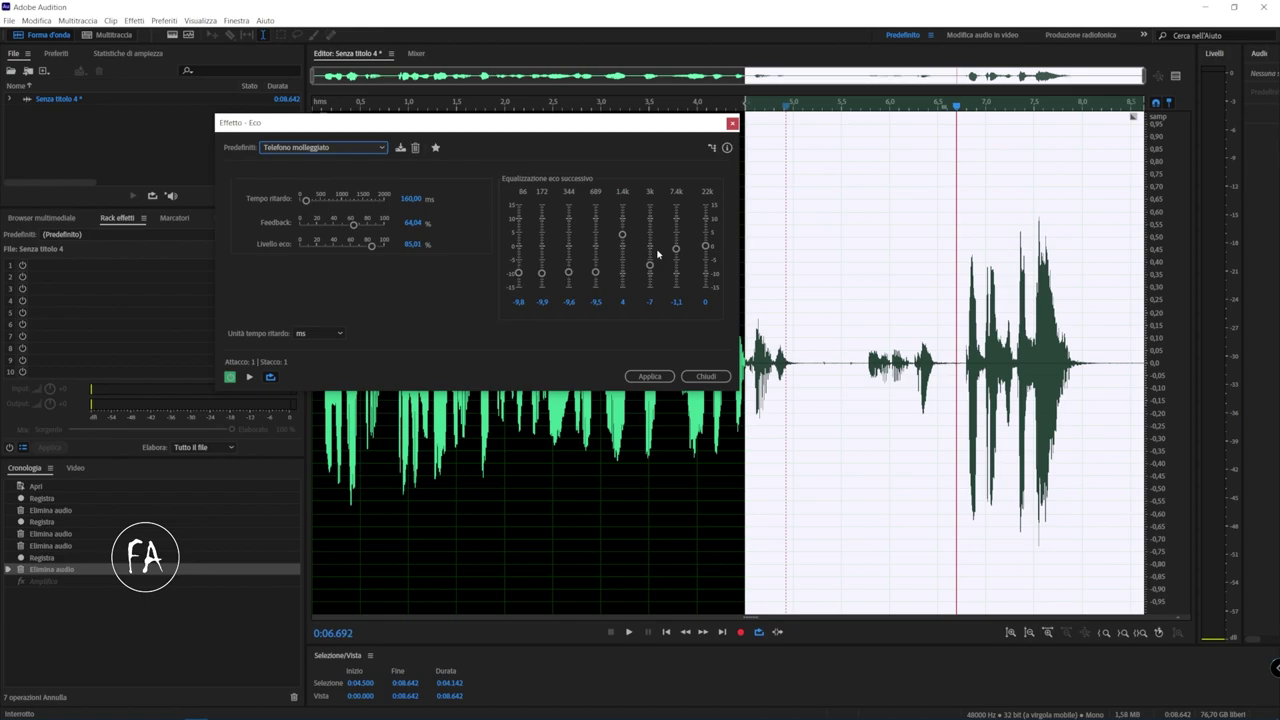
{"action": "left_click", "coordinate": [732, 123]}
Clear the waveform selection by placing the playhead at 0:04.000, and list the available Filtro ed EQ effects.
{"action": "left_click", "coordinate": [699, 300]}
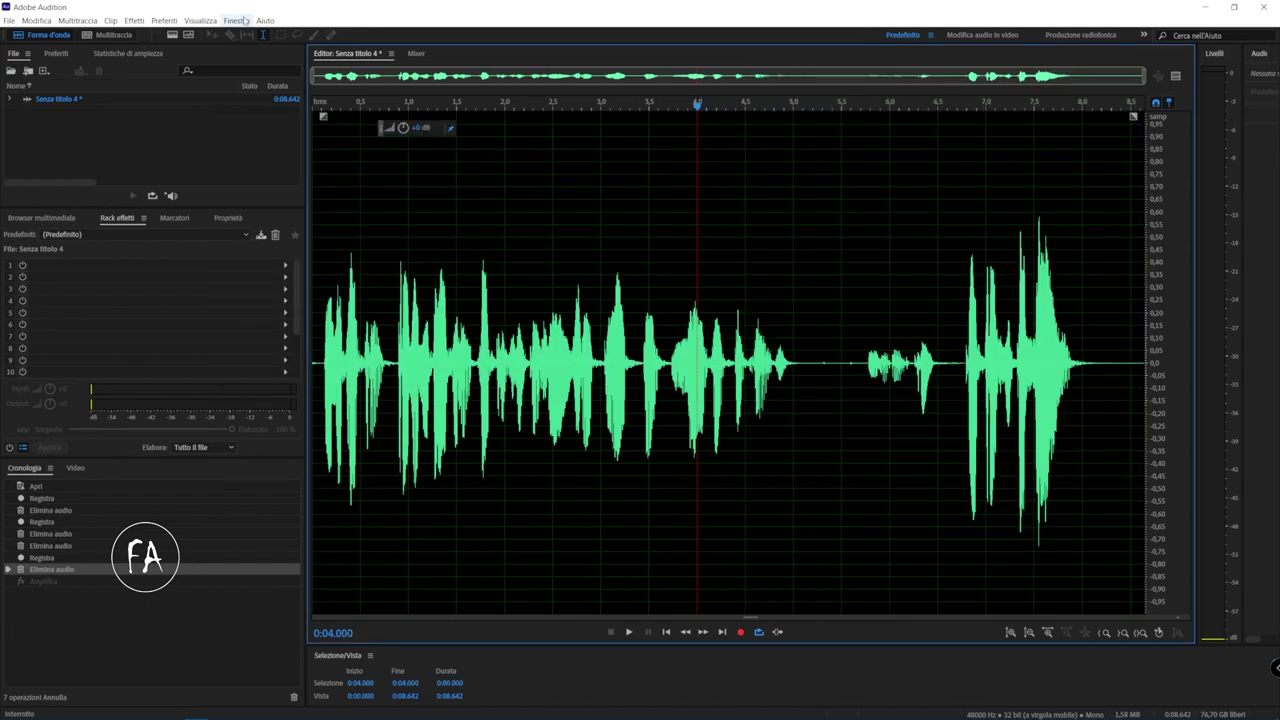
{"action": "left_click", "coordinate": [166, 21]}
{"action": "mouse_move", "coordinate": [134, 20]}
{"action": "mouse_move", "coordinate": [240, 165]}
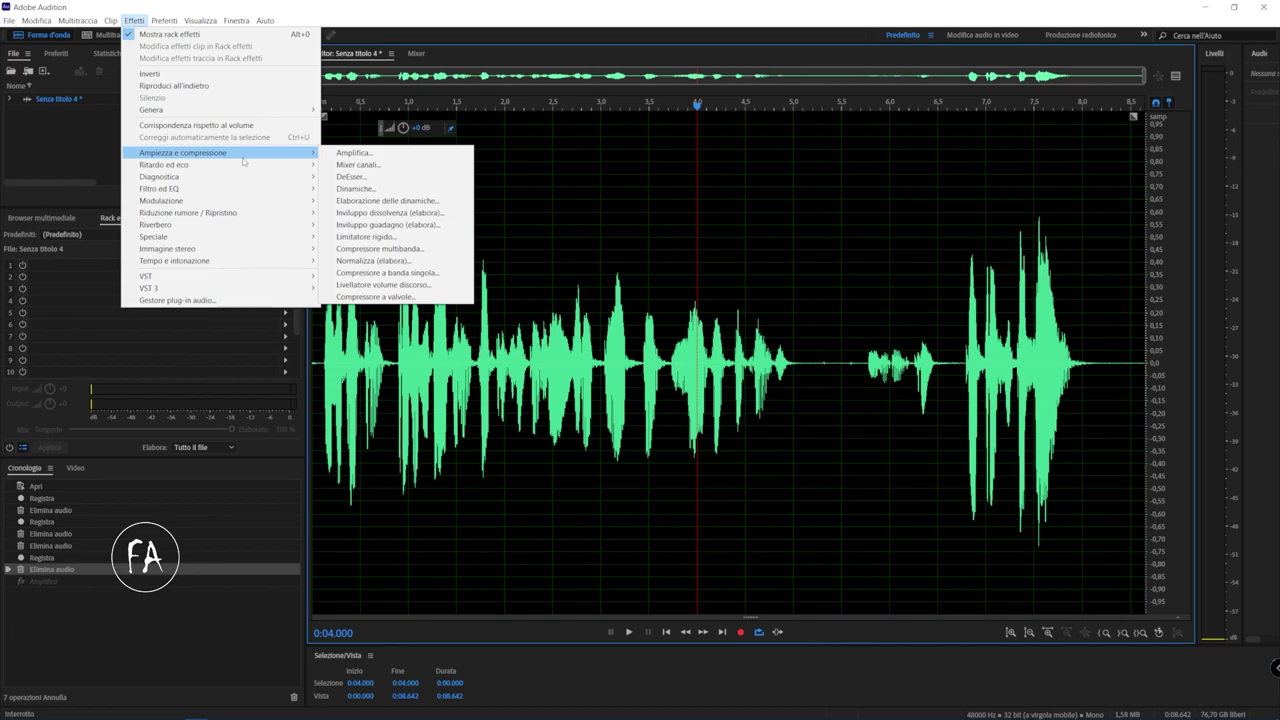
{"action": "mouse_move", "coordinate": [242, 188]}
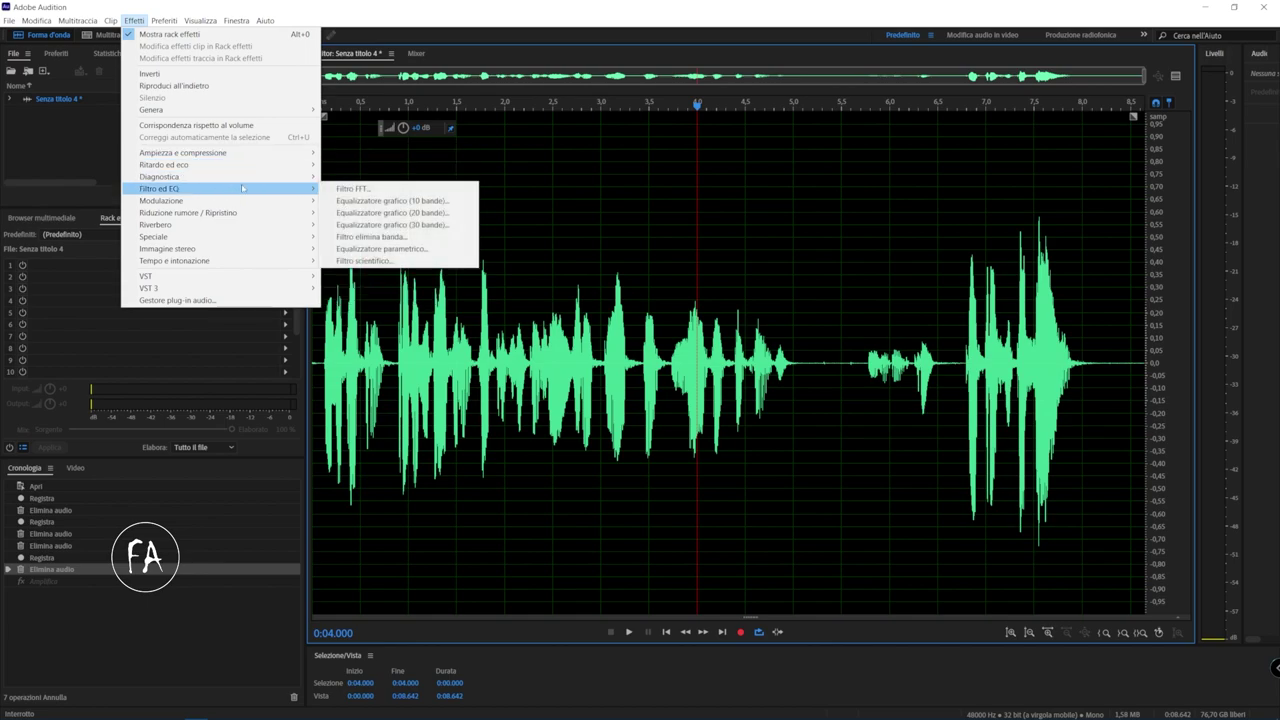